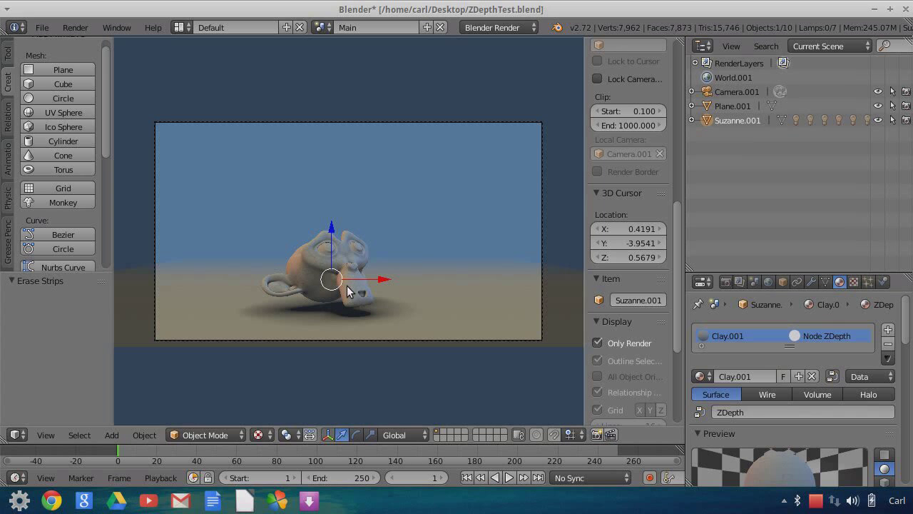
# Grab Suzanne locked to global Y and shift her about 0.75 units back.
pyautogui.press('g')
pyautogui.press('y')
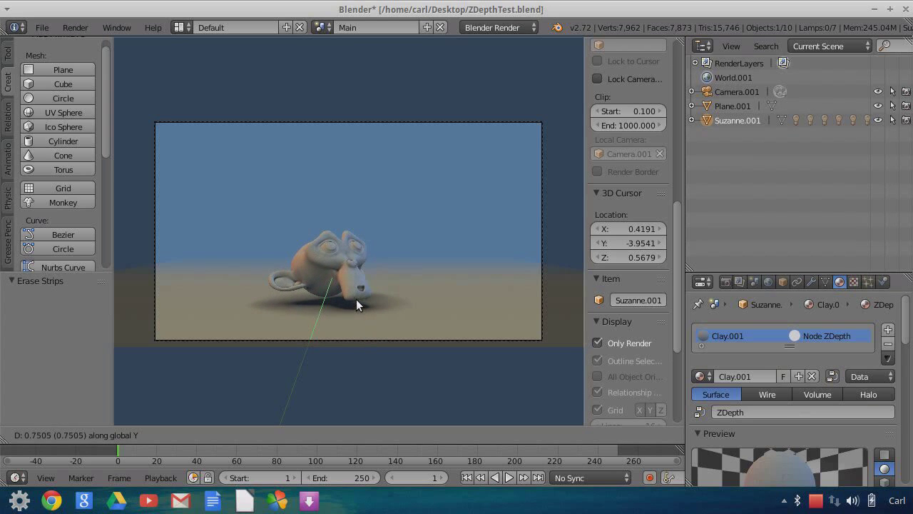
# Confirm the 0.75 move and orbit out of the camera view to see the ground plane.
pyautogui.click(356, 293)
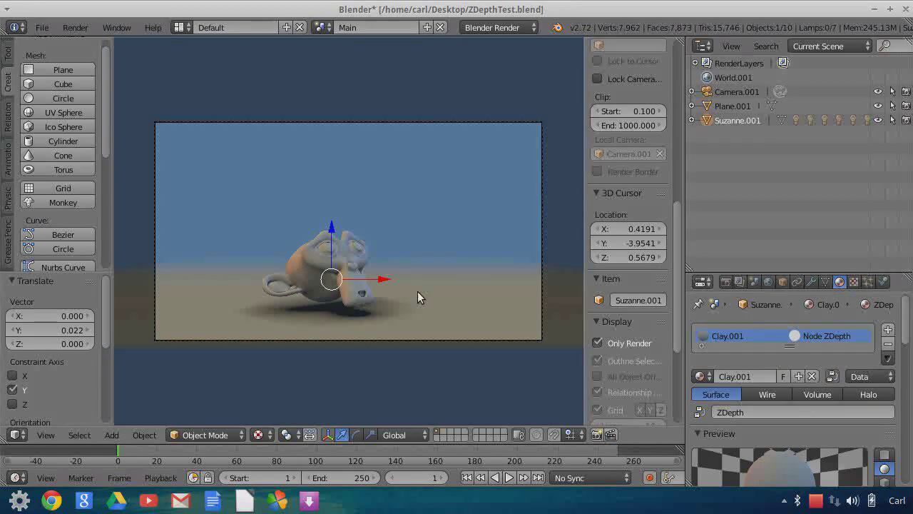
pyautogui.moveTo(428, 265); pyautogui.dragTo(317, 263, button='middle')
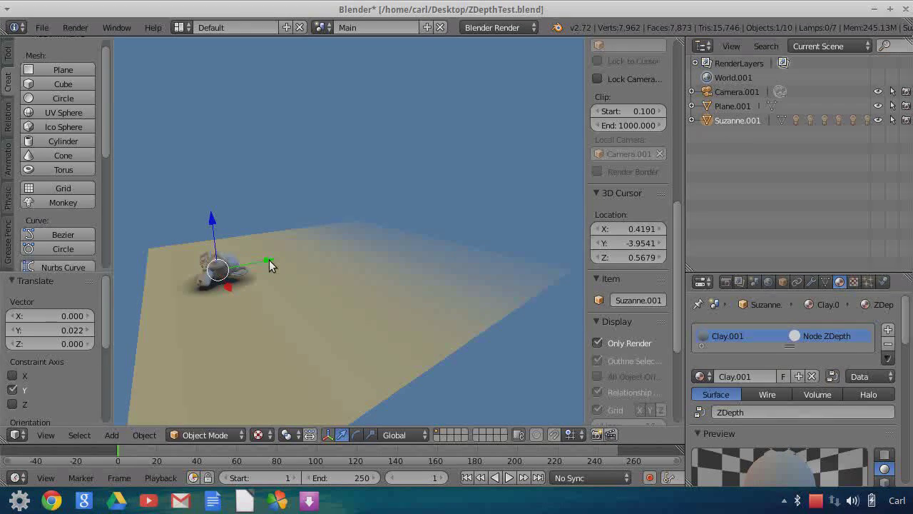
pyautogui.moveTo(269, 261); pyautogui.dragTo(328, 311, button='middle')
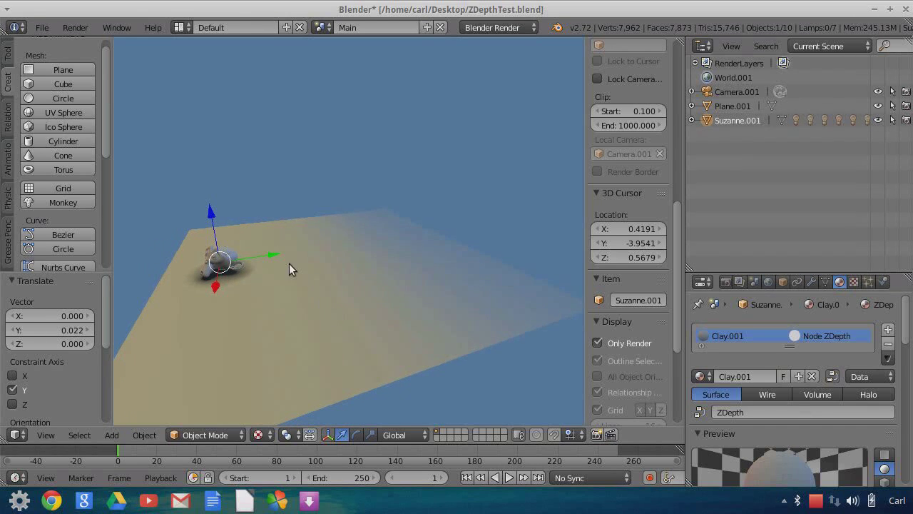
pyautogui.moveTo(485, 302); pyautogui.dragTo(439, 302, button='middle')
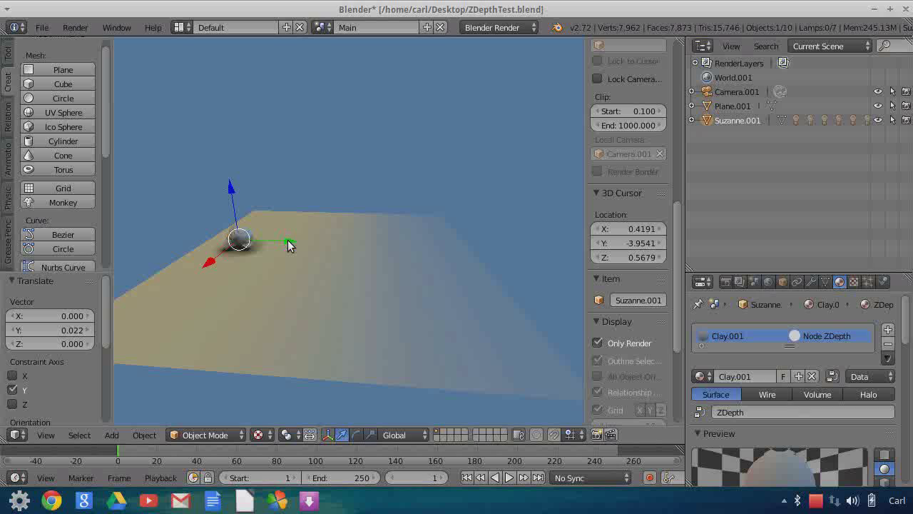
# Drag Suzanne along the Y axis away from the camera to about Y 6.676.
pyautogui.moveTo(292, 245); pyautogui.dragTo(423, 269)
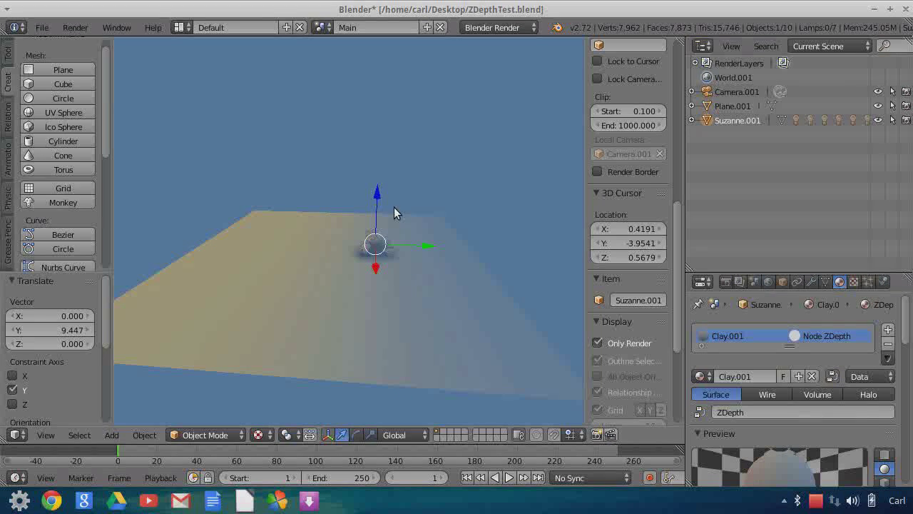
pyautogui.moveTo(431, 248); pyautogui.dragTo(296, 283)
pyautogui.scroll(-3, 295, 284)
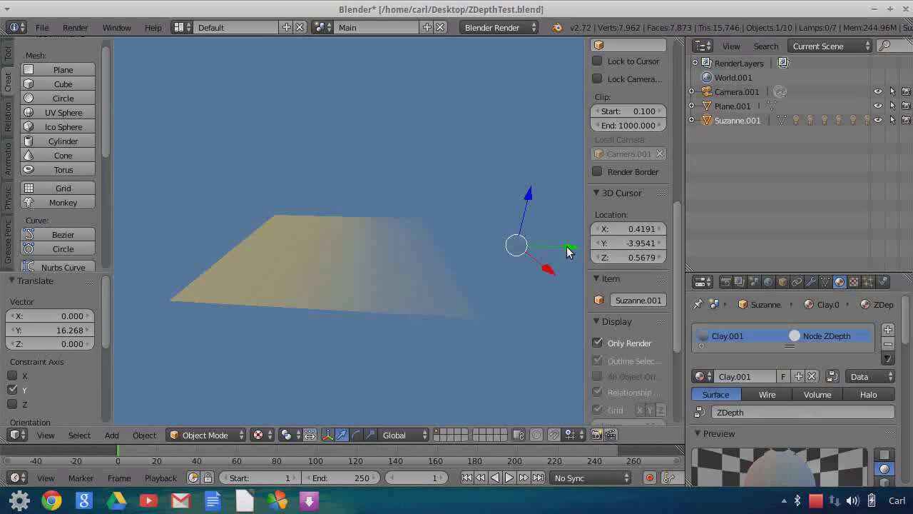
pyautogui.moveTo(569, 251); pyautogui.dragTo(83, 265)
pyautogui.scroll(-2, 391, 276)
pyautogui.moveTo(560, 244); pyautogui.dragTo(152, 271)
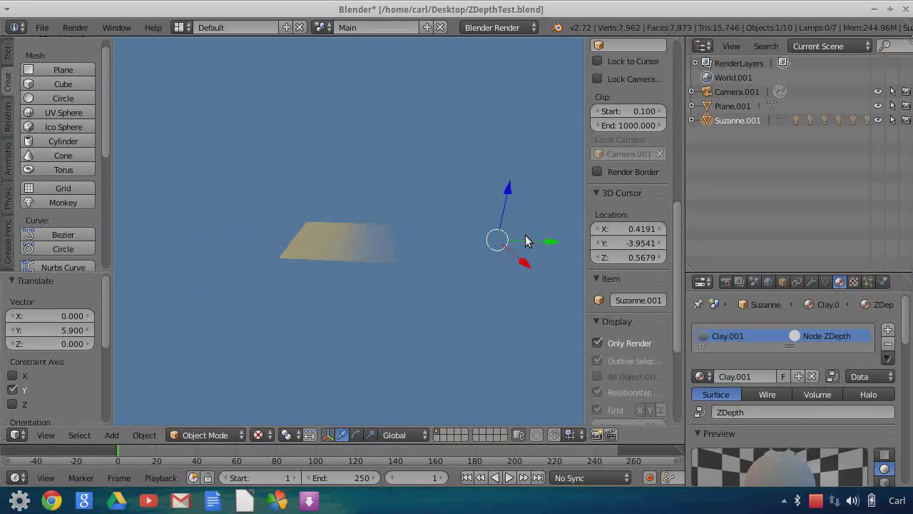
pyautogui.moveTo(552, 243); pyautogui.dragTo(128, 245)
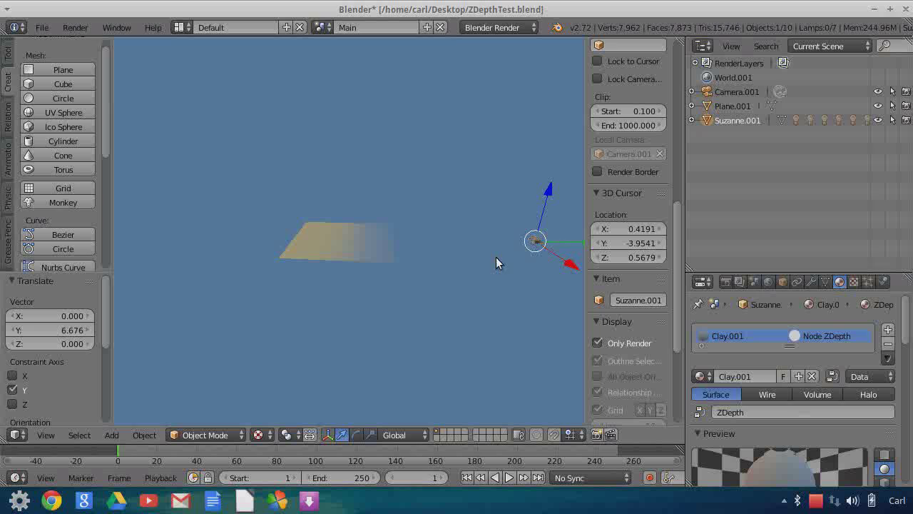
# Switch to the camera view and move Suzanne -38.262 along global Y.
pyautogui.click(48, 434)
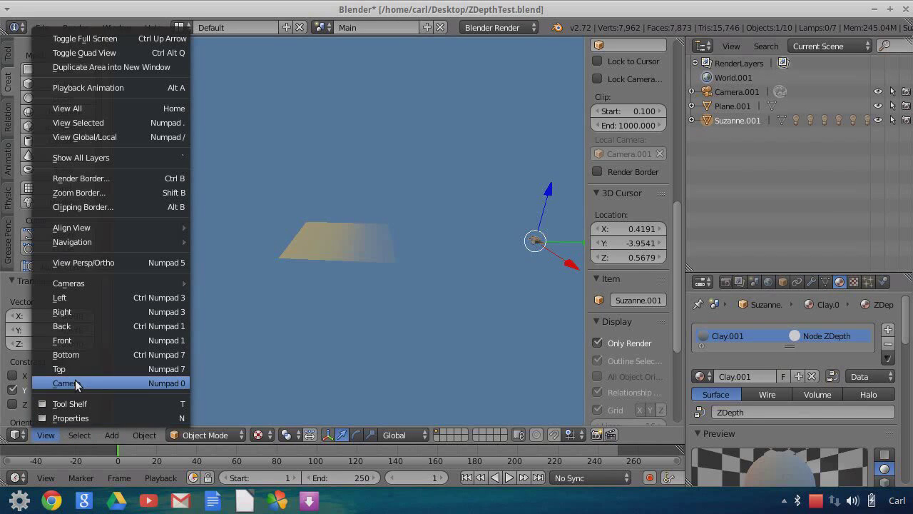
pyautogui.click(71, 382)
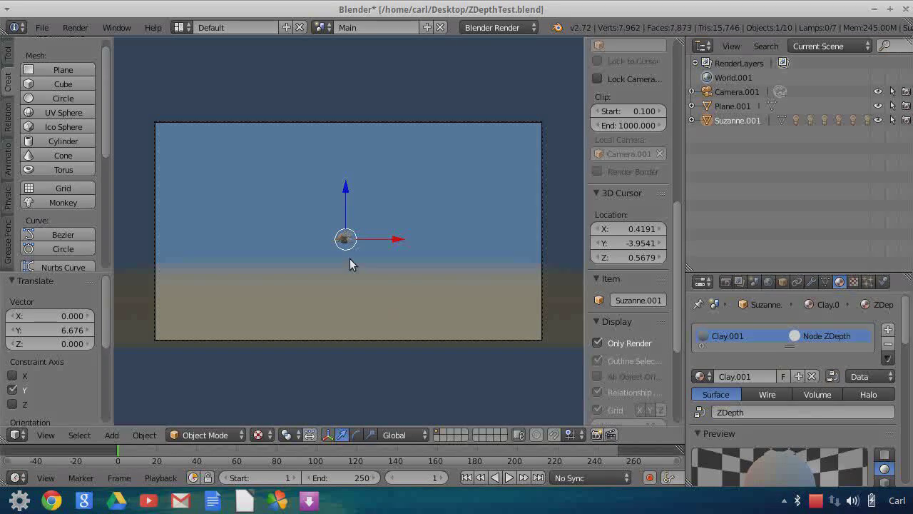
pyautogui.press('g')
pyautogui.press('y')
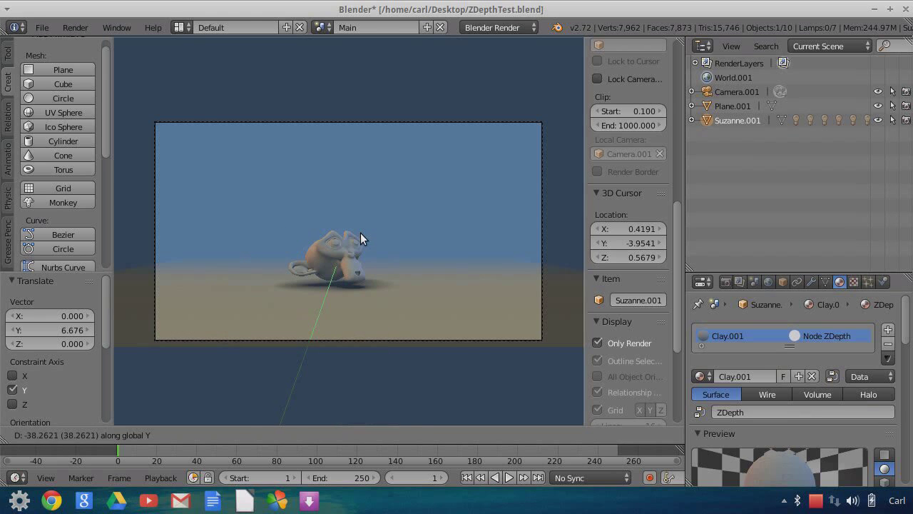
pyautogui.click(360, 232)
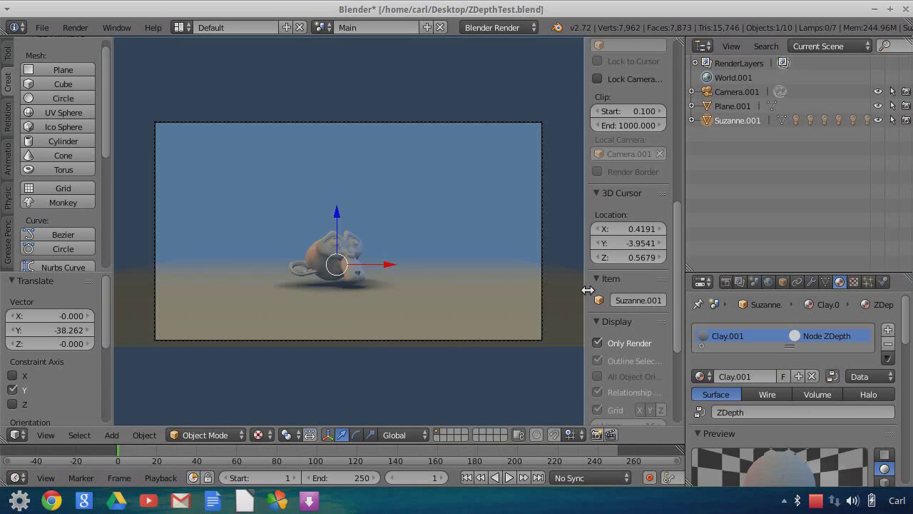
# Enlarge the properties area and split off a new area set to the Node Editor.
pyautogui.moveTo(786, 273); pyautogui.dragTo(774, 173)
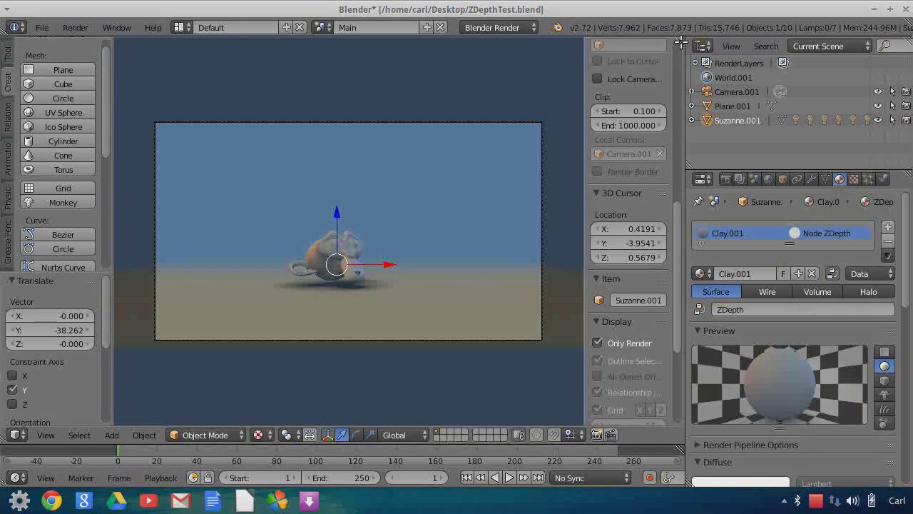
pyautogui.moveTo(680, 41); pyautogui.dragTo(476, 75)
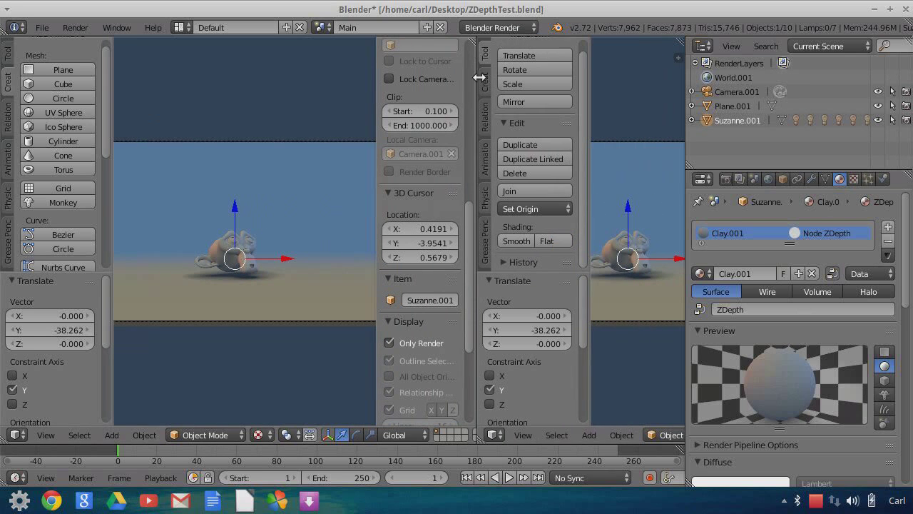
pyautogui.click(494, 434)
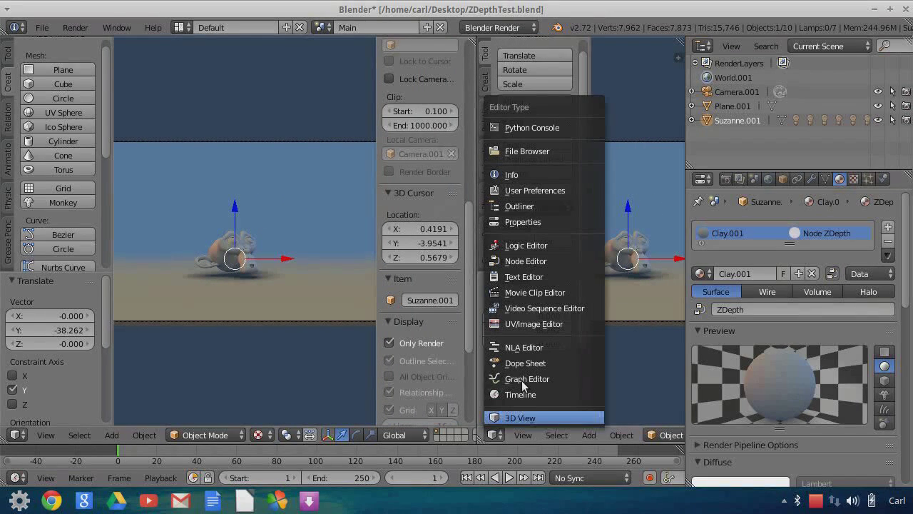
pyautogui.click(517, 261)
# Hide the Node Editor side panel and frame Clay.001's Material and RGB Curves nodes.
pyautogui.moveTo(555, 287); pyautogui.dragTo(731, 301)
pyautogui.keyDown('ctrl'); pyautogui.moveTo(571, 330); pyautogui.dragTo(599, 293, button='middle'); pyautogui.keyUp('ctrl')
pyautogui.scroll(1, 573, 305)
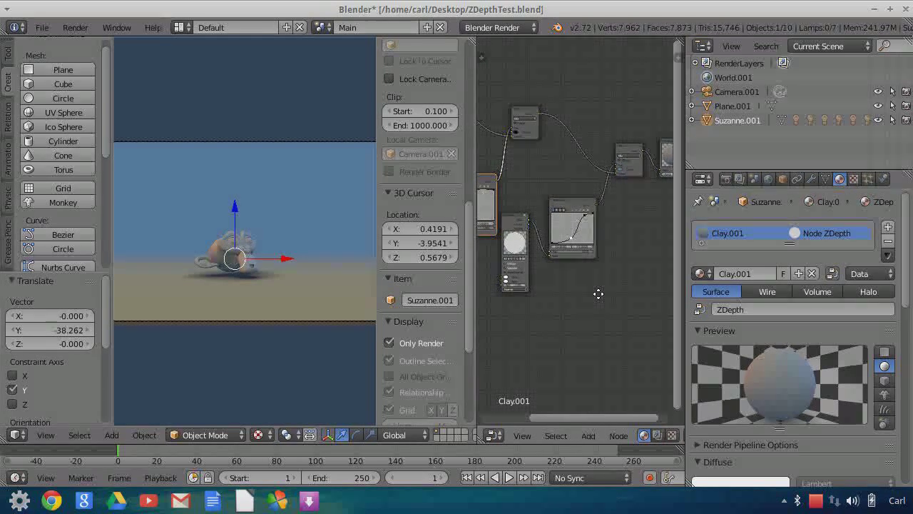
pyautogui.keyDown('ctrl'); pyautogui.moveTo(554, 357); pyautogui.dragTo(460, 279, button='middle'); pyautogui.keyUp('ctrl')
pyautogui.scroll(2, 615, 280)
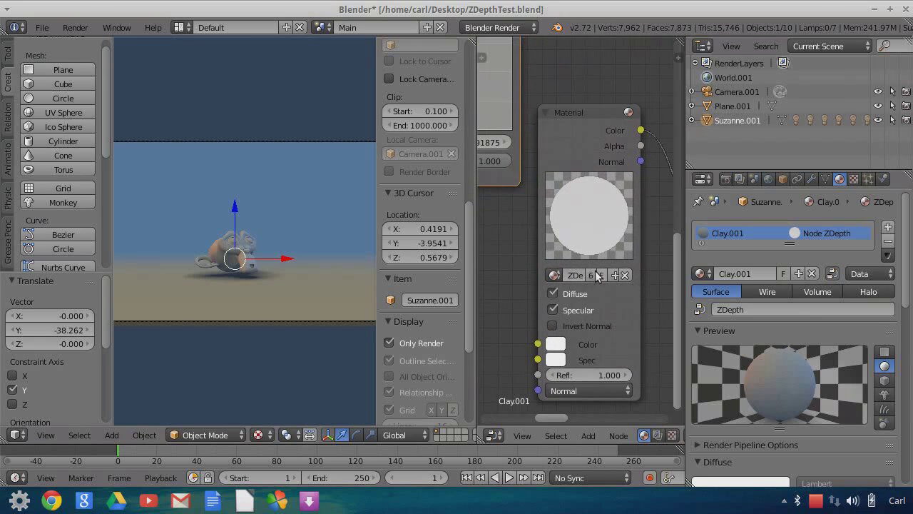
pyautogui.scroll(-2, 650, 267)
pyautogui.moveTo(650, 271); pyautogui.dragTo(606, 285, button='middle')
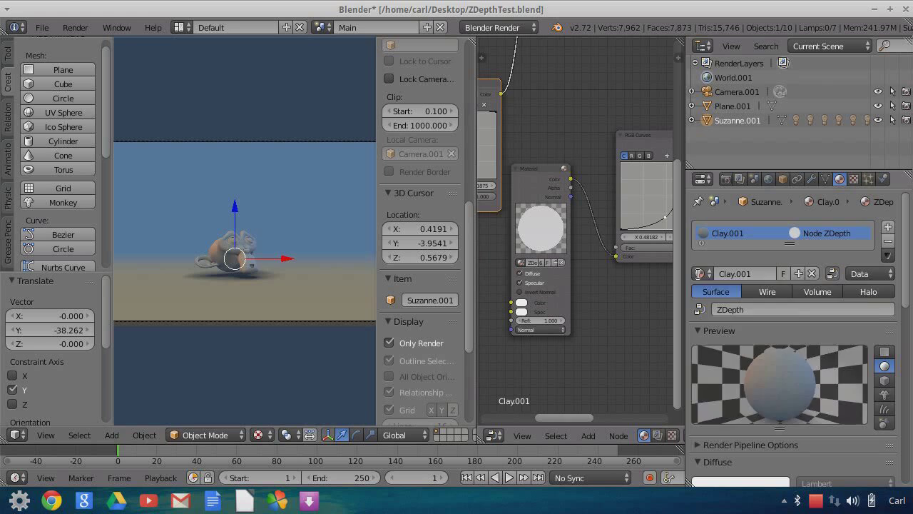
# Assign the ZDepth material to Suzanne, turning her white.
pyautogui.click(701, 273)
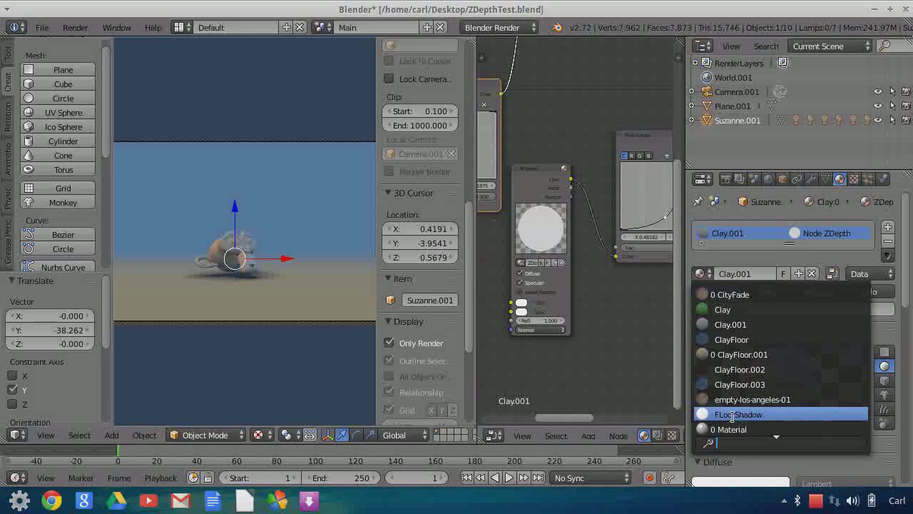
pyautogui.scroll(-2, 731, 414)
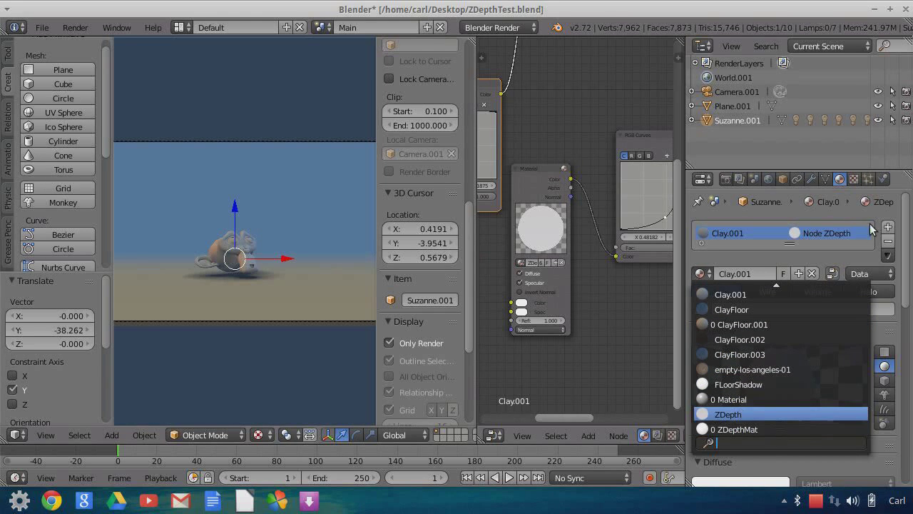
pyautogui.click(853, 179)
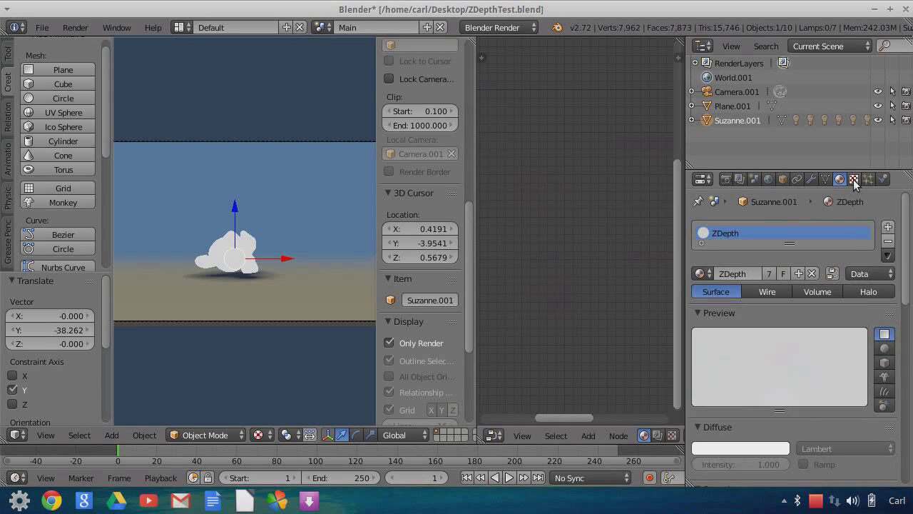
# In the texture settings, browse for a new image file for the texture.
pyautogui.click(853, 179)
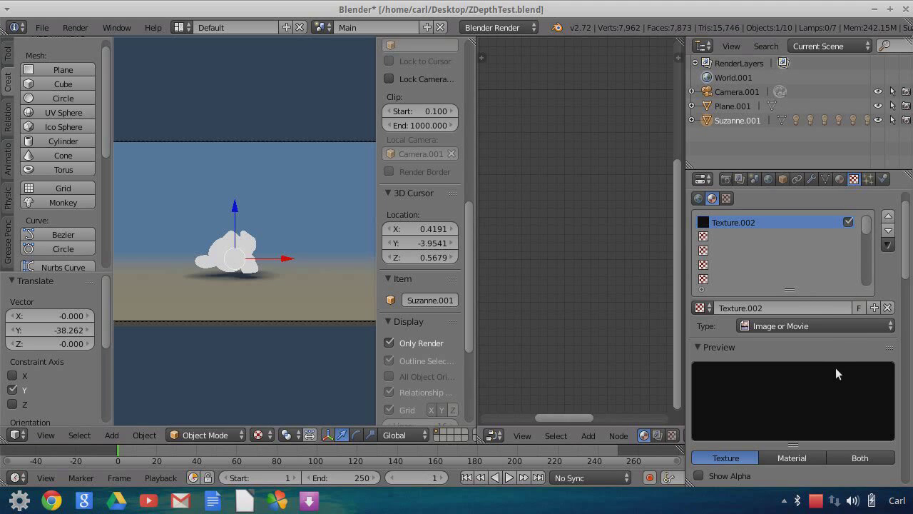
pyautogui.scroll(-5, 838, 371)
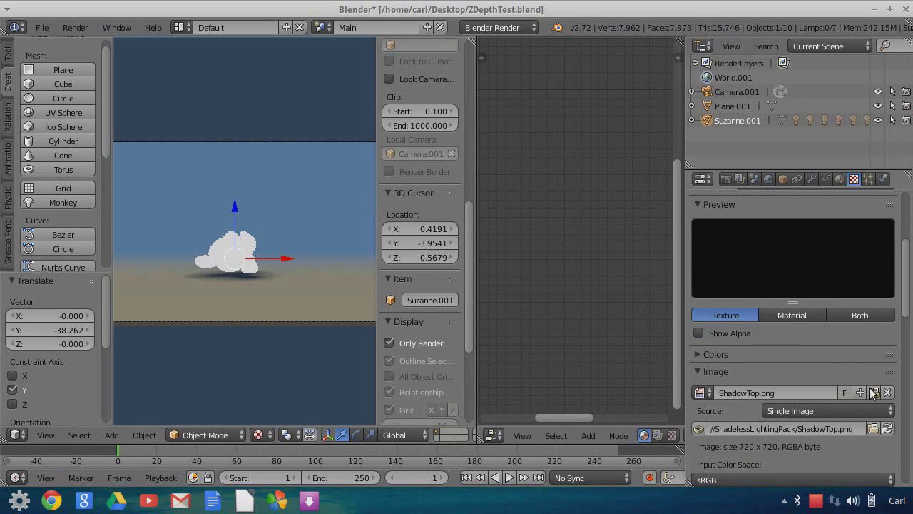
pyautogui.click(874, 392)
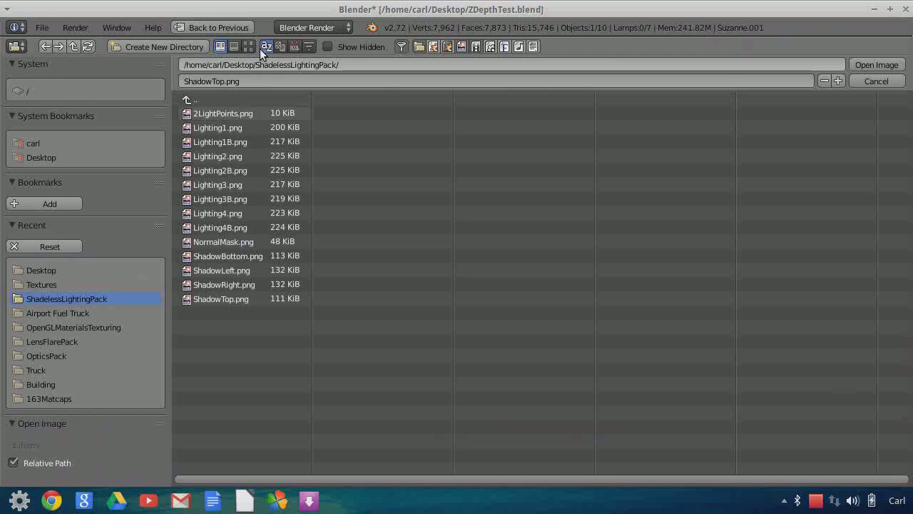
# Show files as thumbnails and load ShadowTop.png from ShadelessLightingPack as the texture image.
pyautogui.click(248, 46)
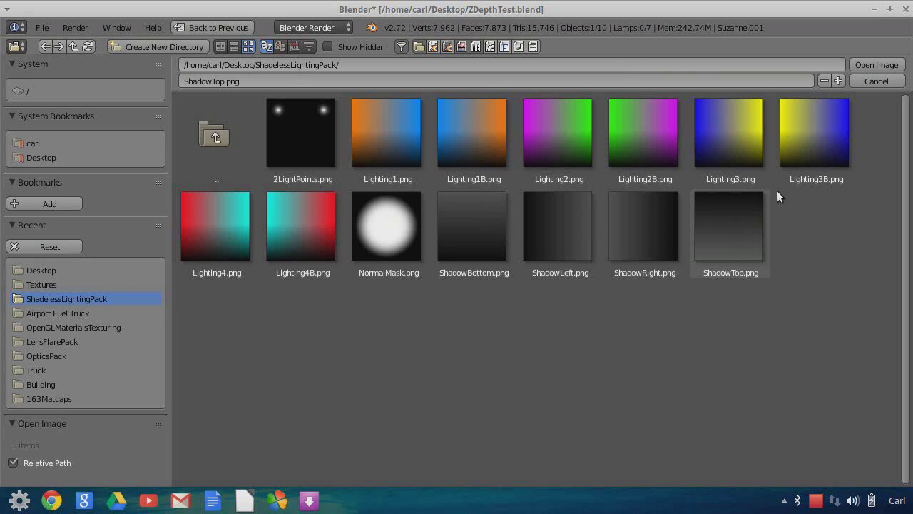
pyautogui.click(876, 64)
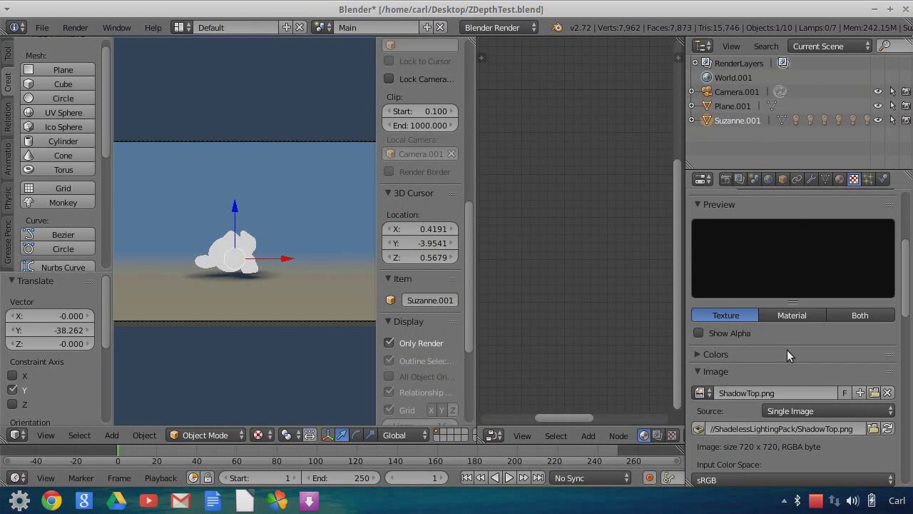
# Review the texture's Global, Sphere mapping with Y offset -0.2 and Y size 0.04.
pyautogui.click(839, 178)
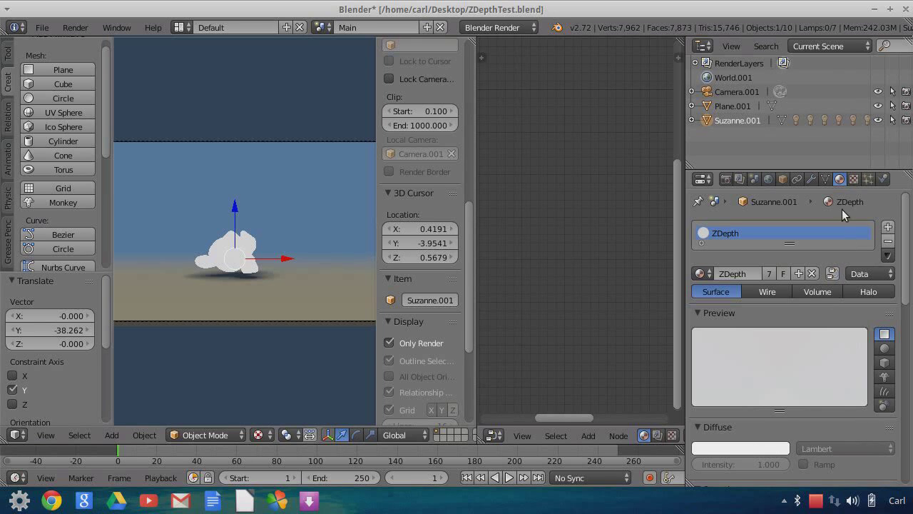
pyautogui.click(854, 179)
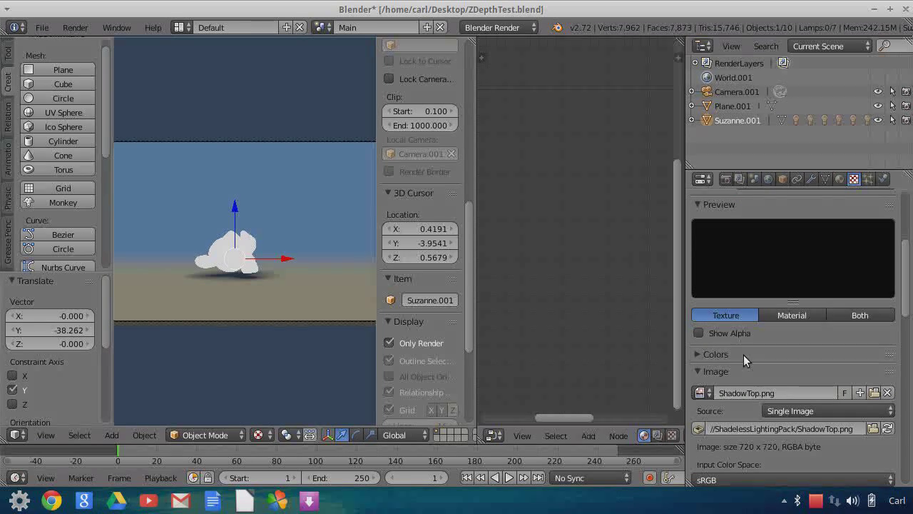
pyautogui.scroll(-1, 796, 452)
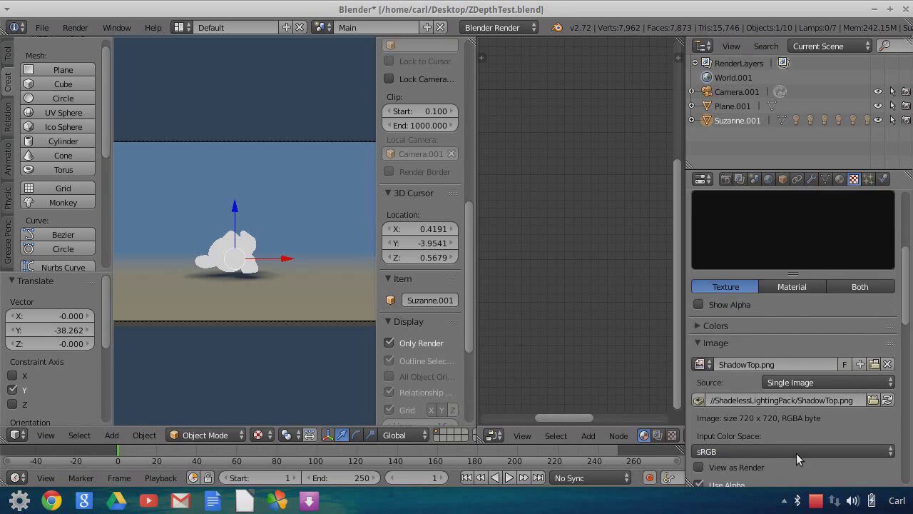
pyautogui.scroll(-10, 796, 453)
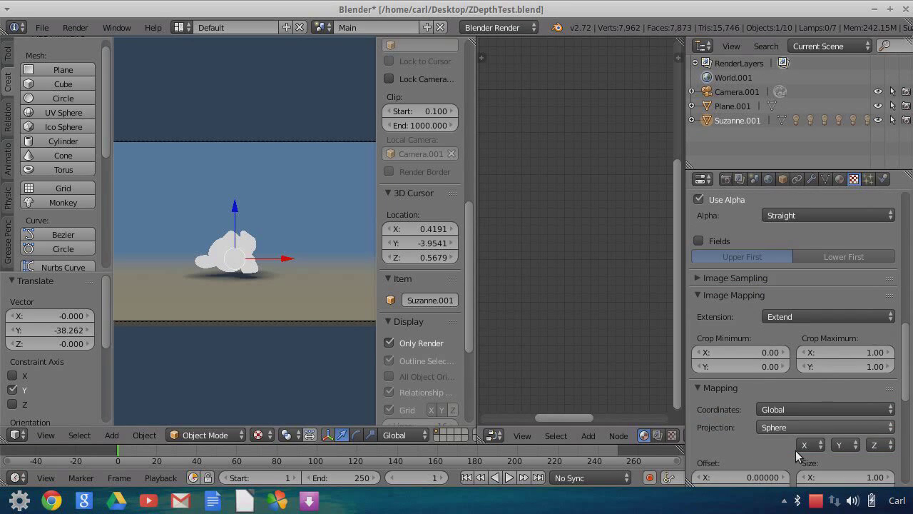
pyautogui.scroll(-2, 795, 450)
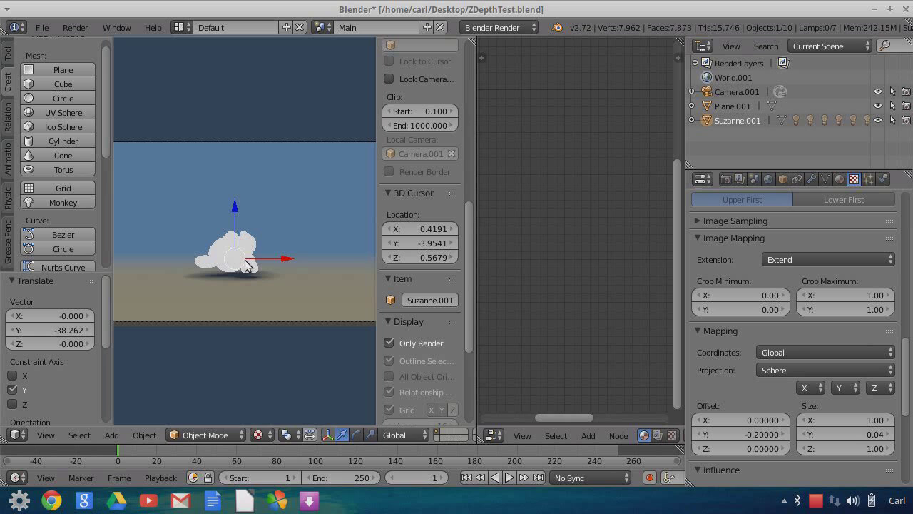
# Move Suzanne along global Y and orbit to frame her and the ground plane.
pyautogui.press('g')
pyautogui.press('y')
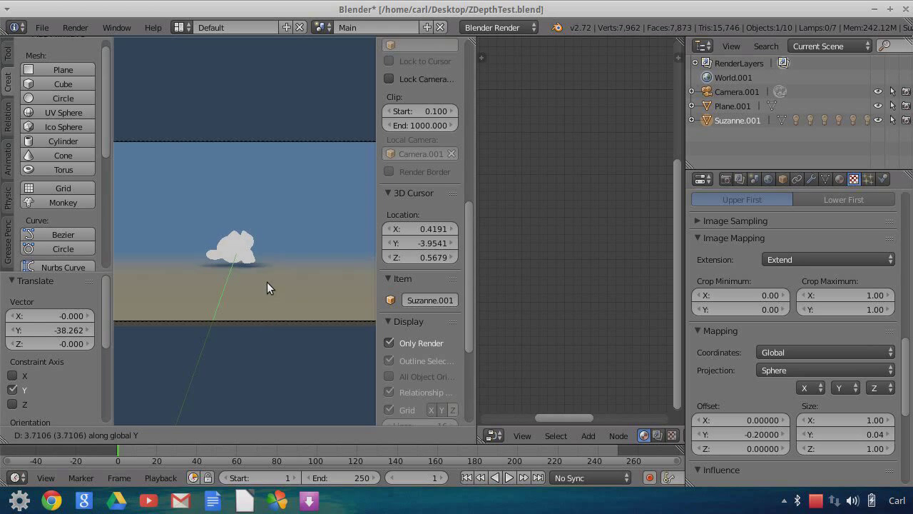
pyautogui.click(278, 209)
pyautogui.moveTo(288, 227); pyautogui.dragTo(246, 259, button='middle')
pyautogui.scroll(-3, 247, 259)
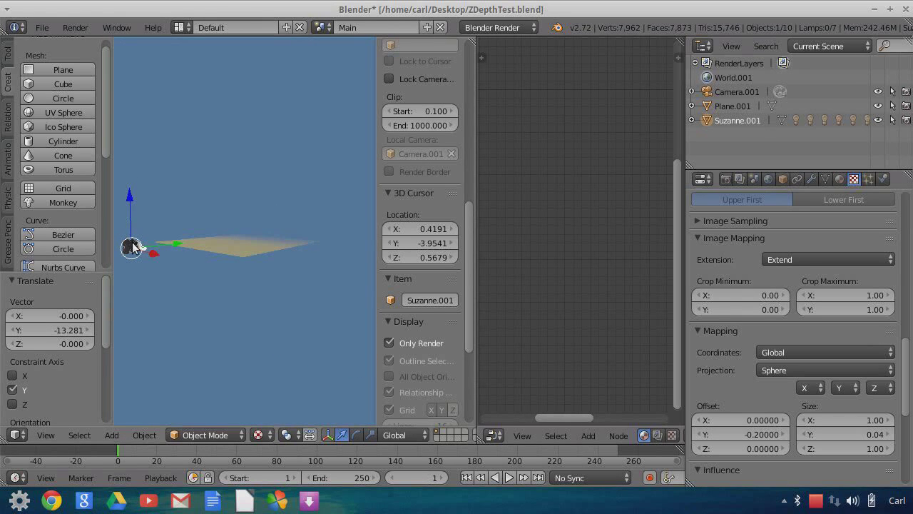
pyautogui.moveTo(155, 245); pyautogui.dragTo(211, 279, button='middle')
pyautogui.moveTo(200, 244); pyautogui.dragTo(233, 226)
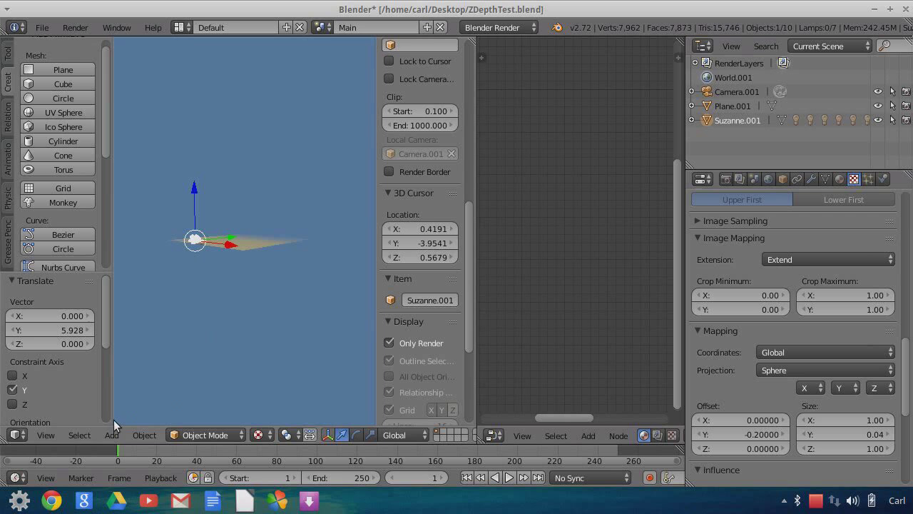
# In camera view, set Suzanne to Y 4.140 and open the material browse list.
pyautogui.click(47, 435)
pyautogui.moveTo(79, 435)
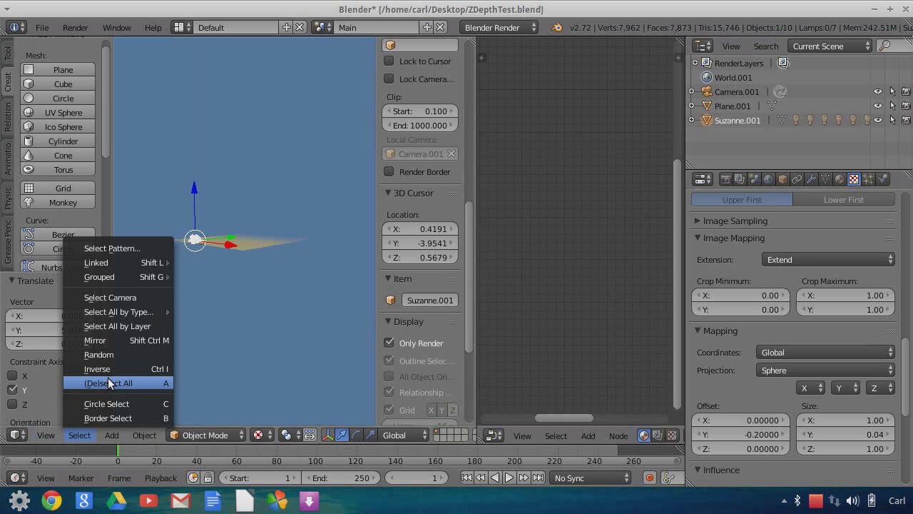
pyautogui.click(47, 435)
pyautogui.click(49, 435)
pyautogui.click(68, 384)
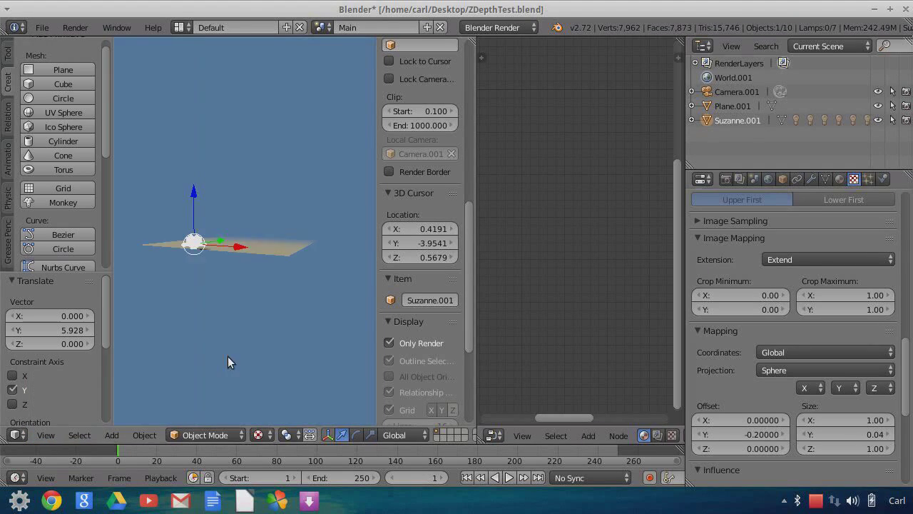
pyautogui.press('g')
pyautogui.press('y')
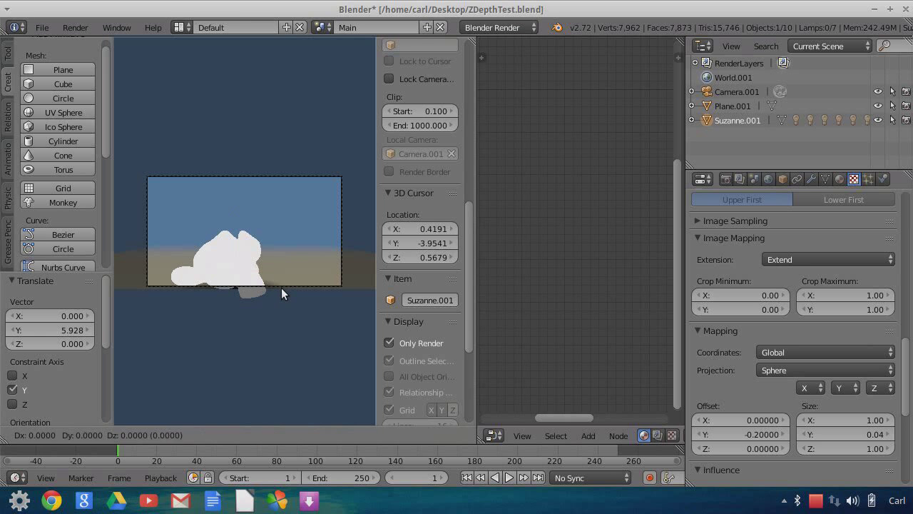
pyautogui.click(281, 327)
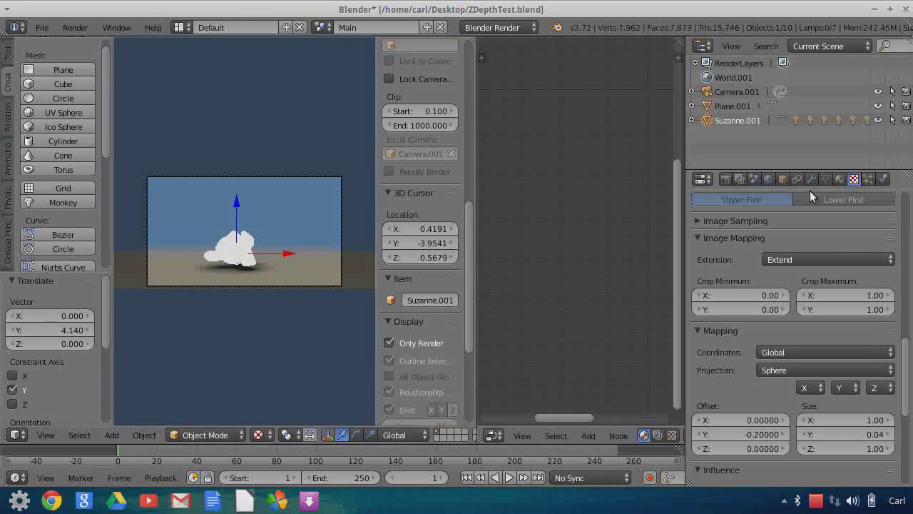
pyautogui.click(839, 179)
pyautogui.click(700, 273)
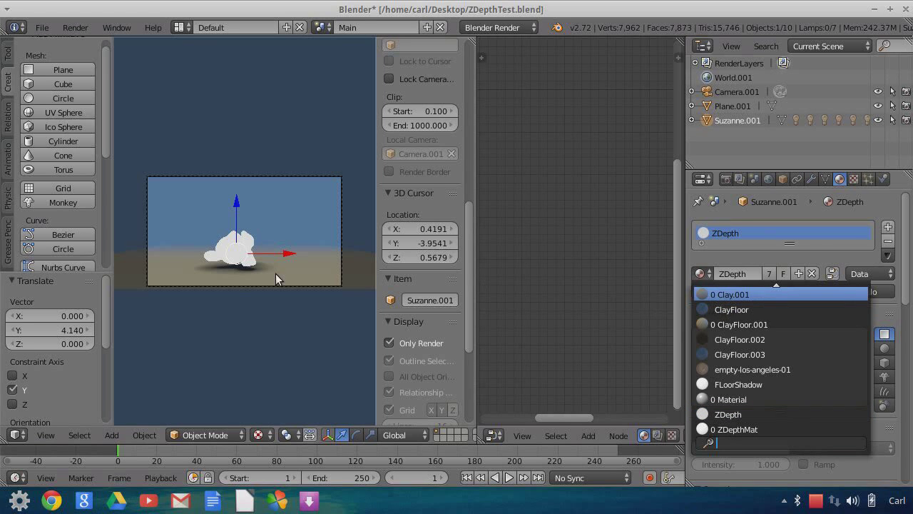
# Assign Clay.001 to Suzanne and move her back along global Y to 7.251.
pyautogui.press('Return')
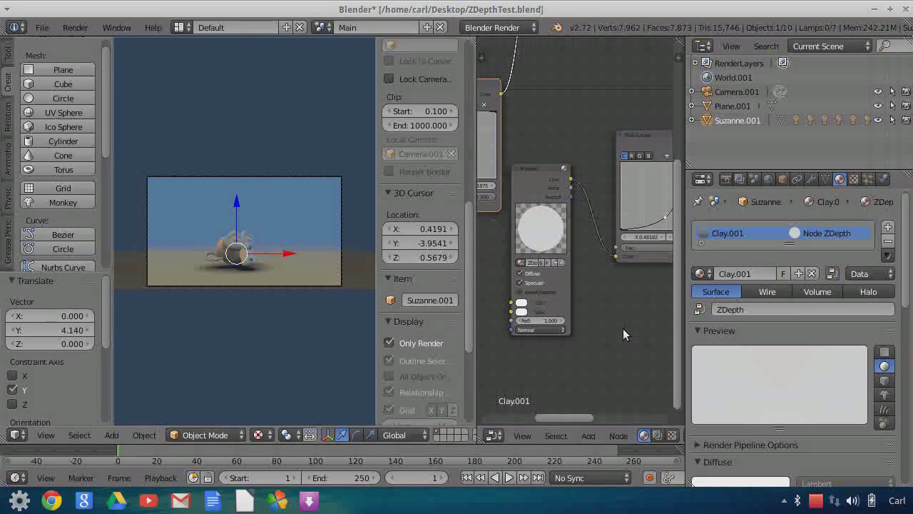
pyautogui.scroll(1, 618, 313)
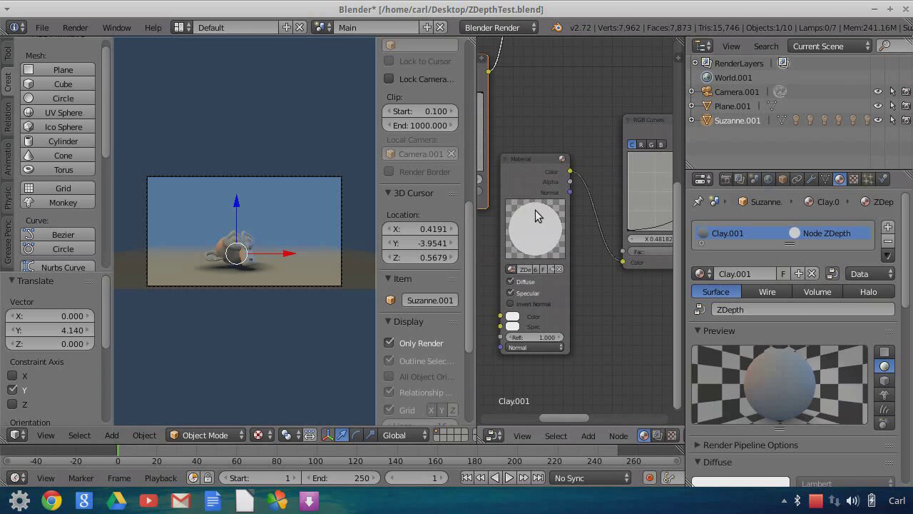
pyautogui.moveTo(625, 311); pyautogui.dragTo(559, 287, button='middle')
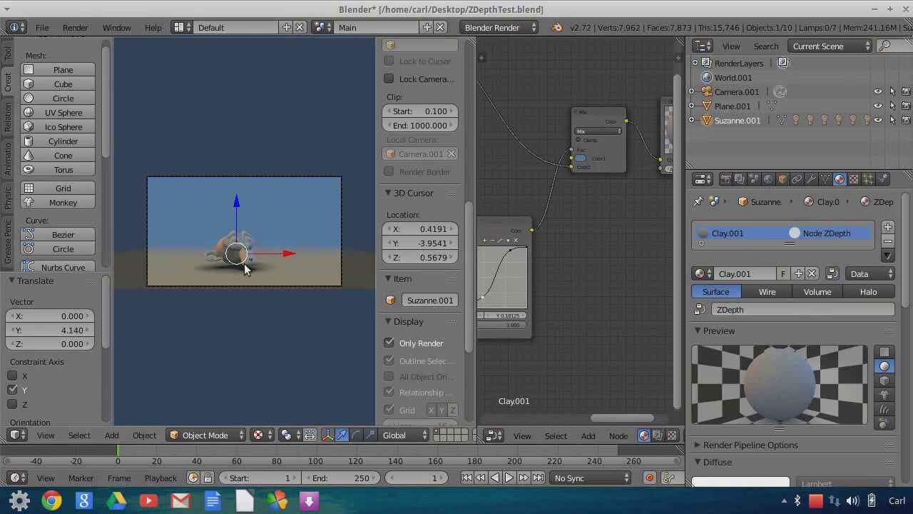
pyautogui.press('g')
pyautogui.press('y')
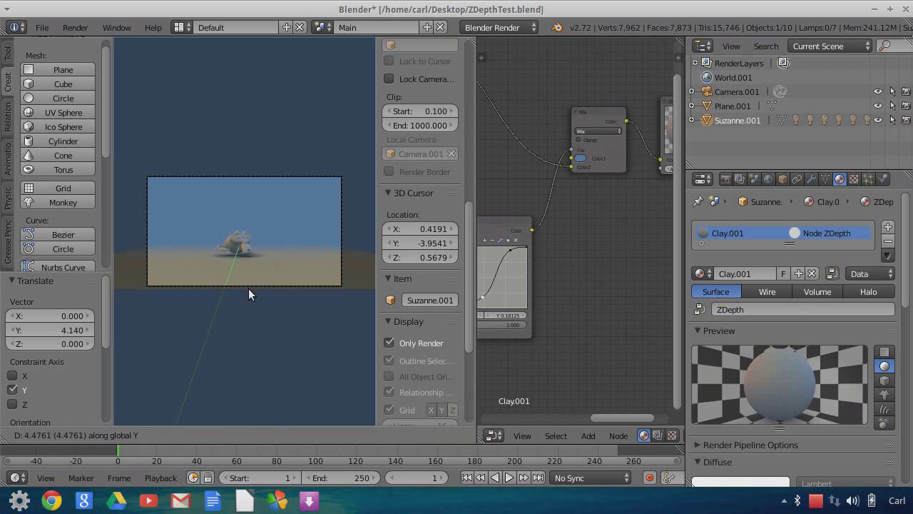
pyautogui.click(252, 265)
# Pan and zoom the Node Editor to inspect the Mix, output, curve and material nodes.
pyautogui.scroll(6, 252, 265)
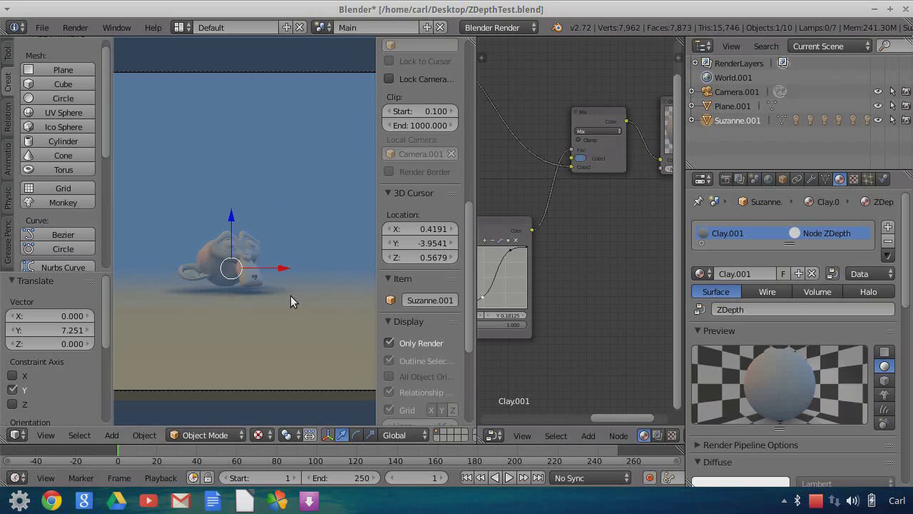
pyautogui.moveTo(614, 192); pyautogui.dragTo(579, 266, button='middle')
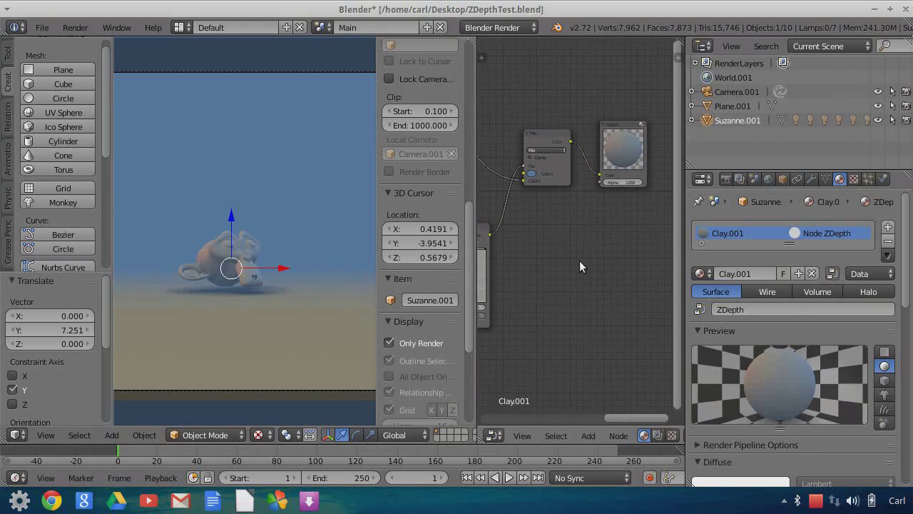
pyautogui.scroll(-4, 576, 265)
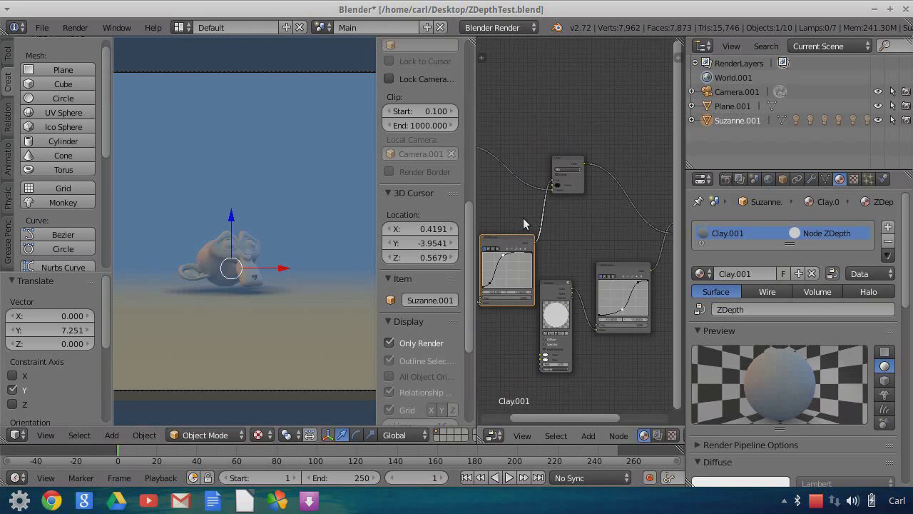
pyautogui.keyDown('ctrl'); pyautogui.hscroll(5, 614, 239); pyautogui.keyUp('ctrl')
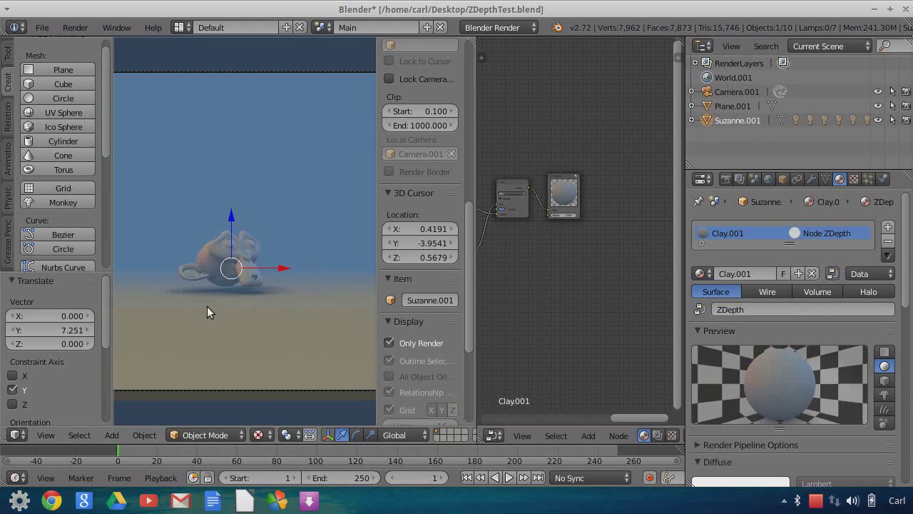
pyautogui.moveTo(528, 324); pyautogui.dragTo(611, 270, button='middle')
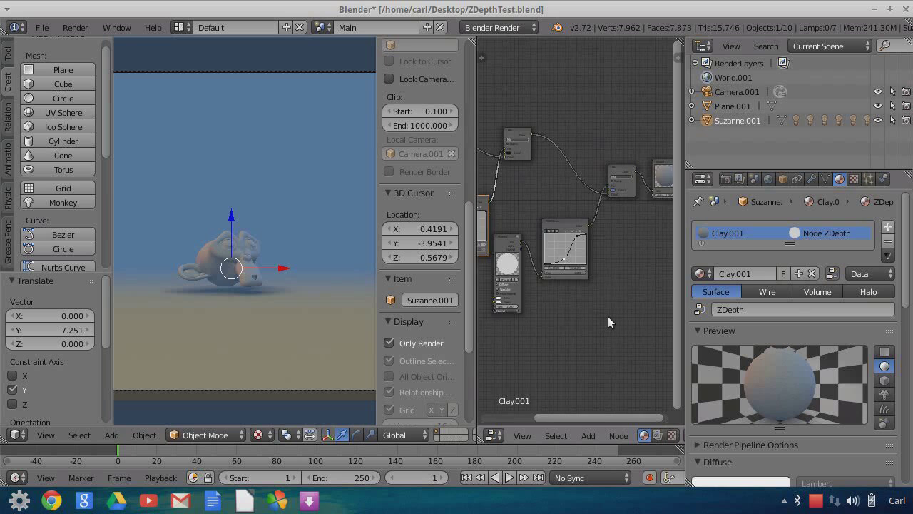
pyautogui.scroll(3, 607, 320)
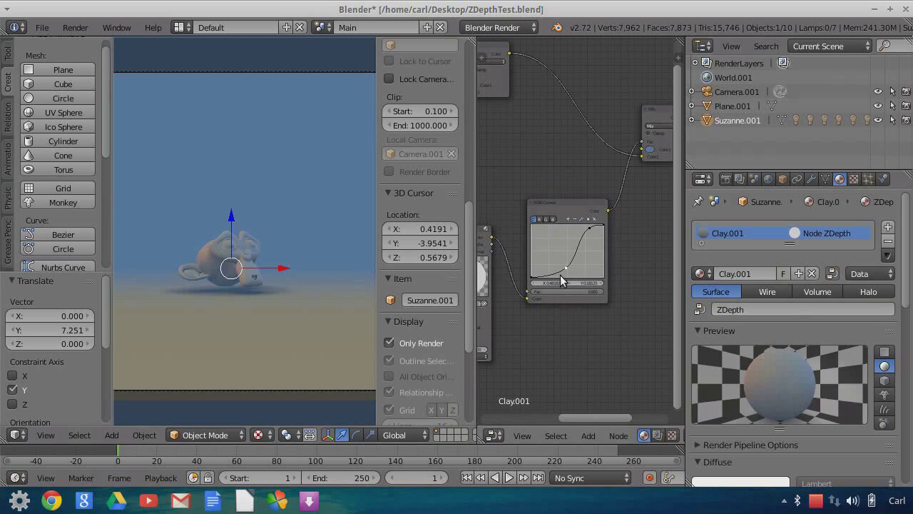
pyautogui.scroll(-2, 639, 288)
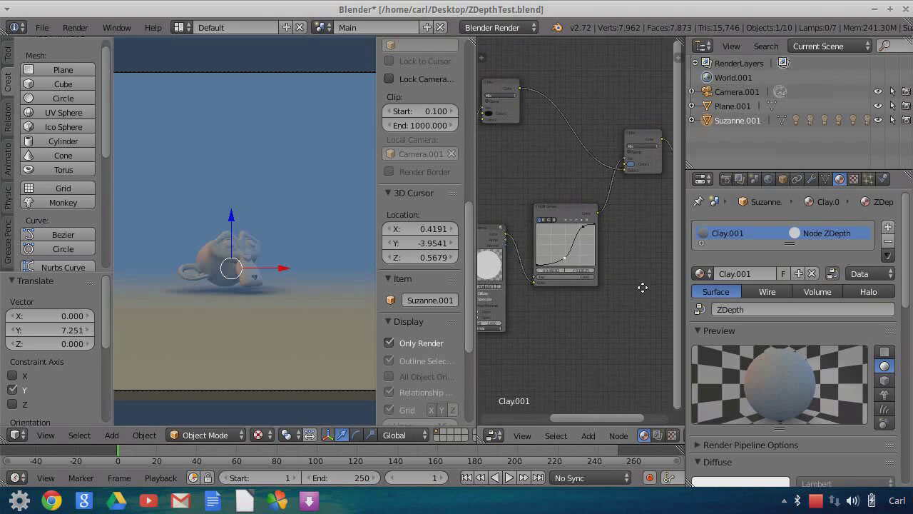
# Assign the ZDepth material to Suzanne again, turning her white.
pyautogui.click(496, 235)
pyautogui.click(703, 274)
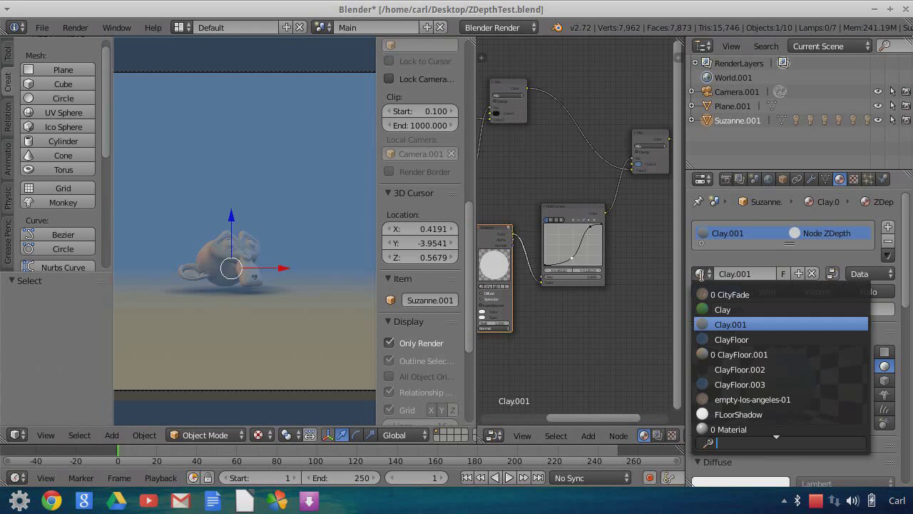
pyautogui.scroll(-8, 735, 401)
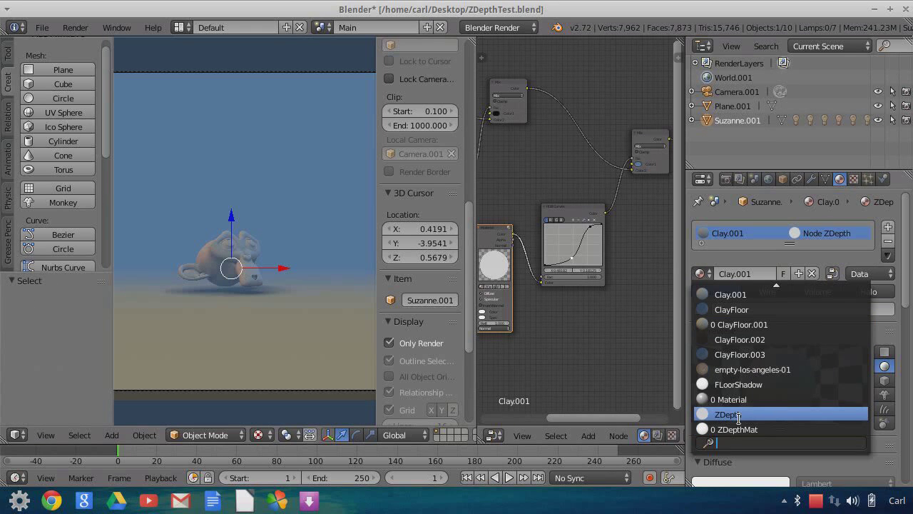
pyautogui.press('Return')
# Review the ZDepth texture's sphere-projected mapping, then return to the material settings.
pyautogui.click(854, 179)
pyautogui.scroll(-5, 739, 401)
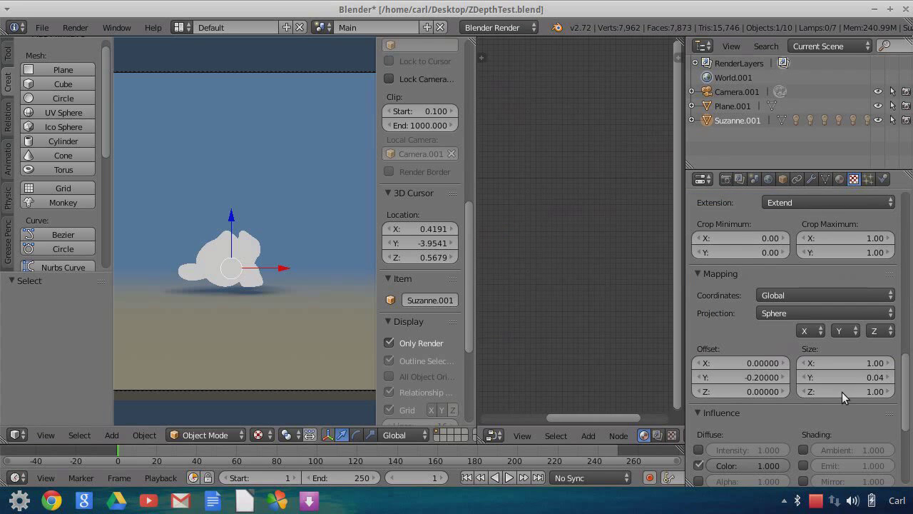
pyautogui.scroll(-2, 852, 414)
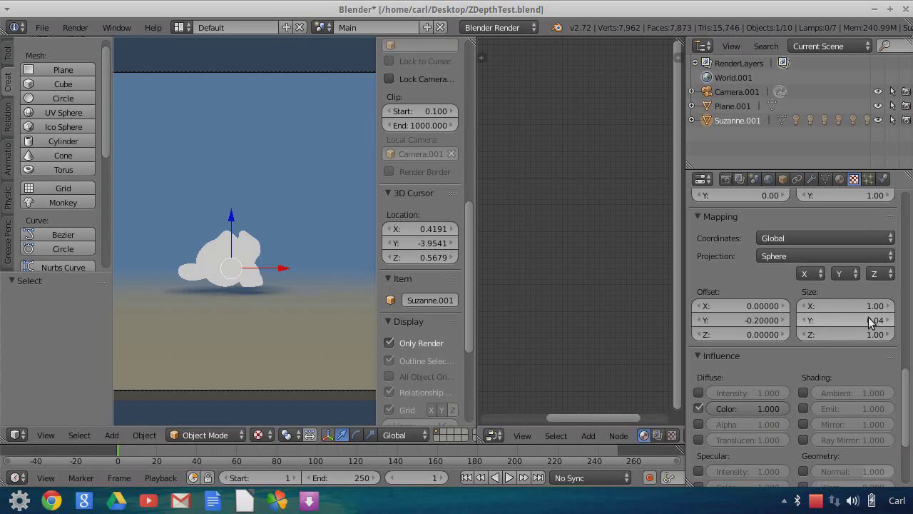
pyautogui.scroll(-1, 832, 363)
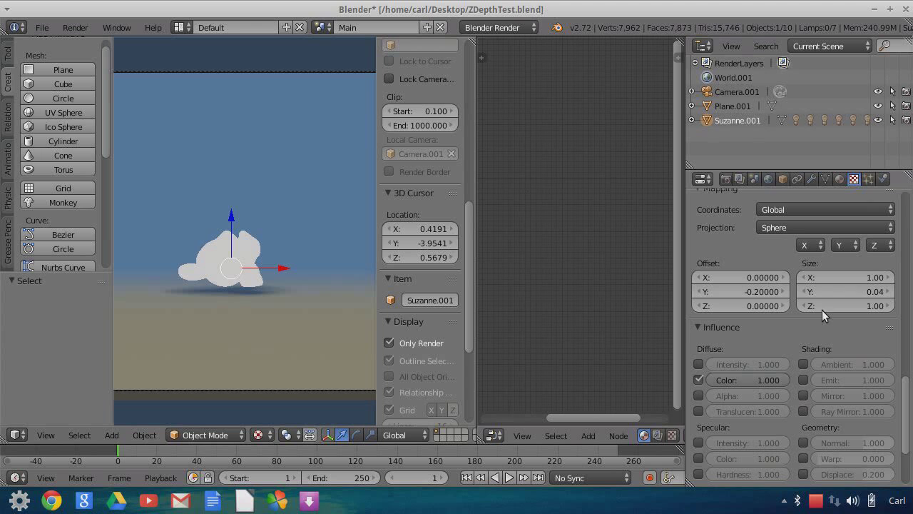
pyautogui.scroll(-3, 804, 326)
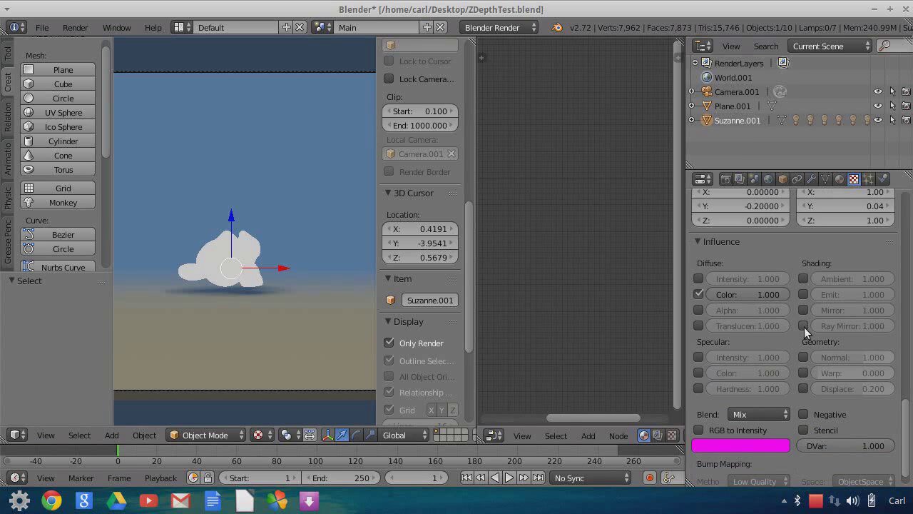
pyautogui.scroll(4, 803, 327)
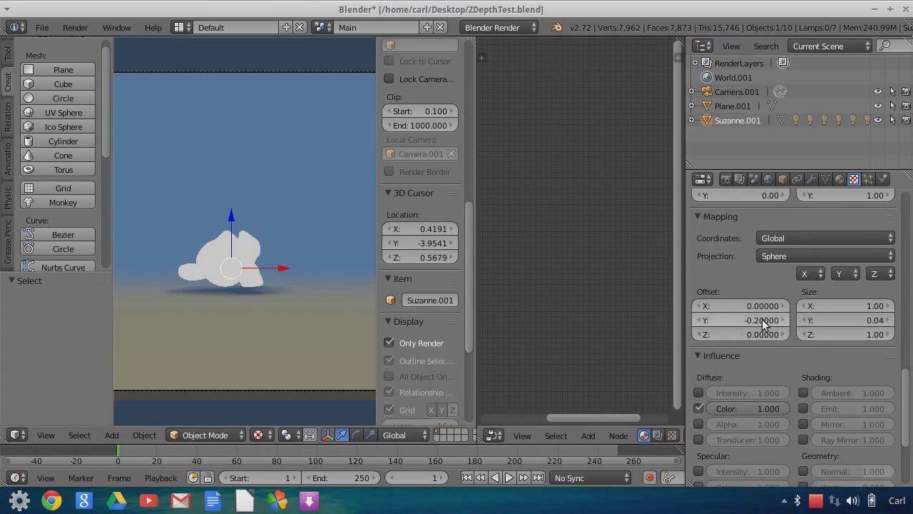
pyautogui.scroll(1, 765, 324)
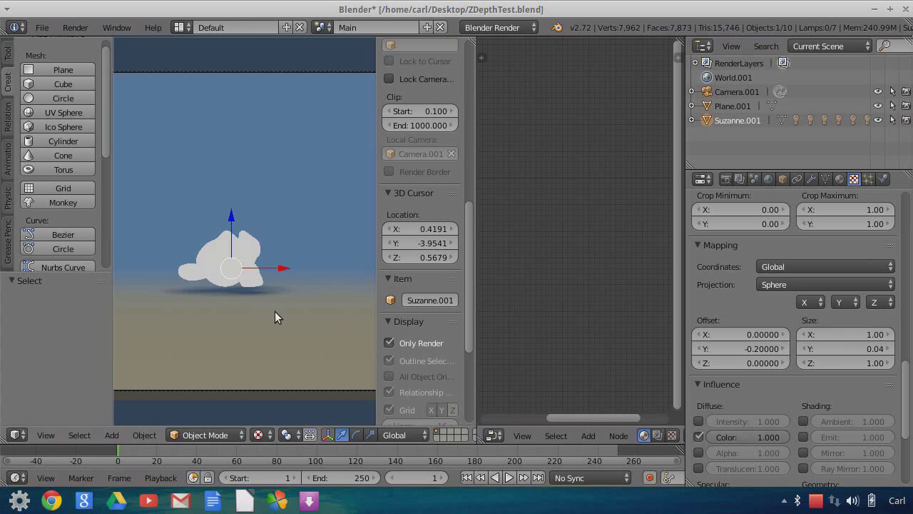
pyautogui.scroll(-2, 268, 300)
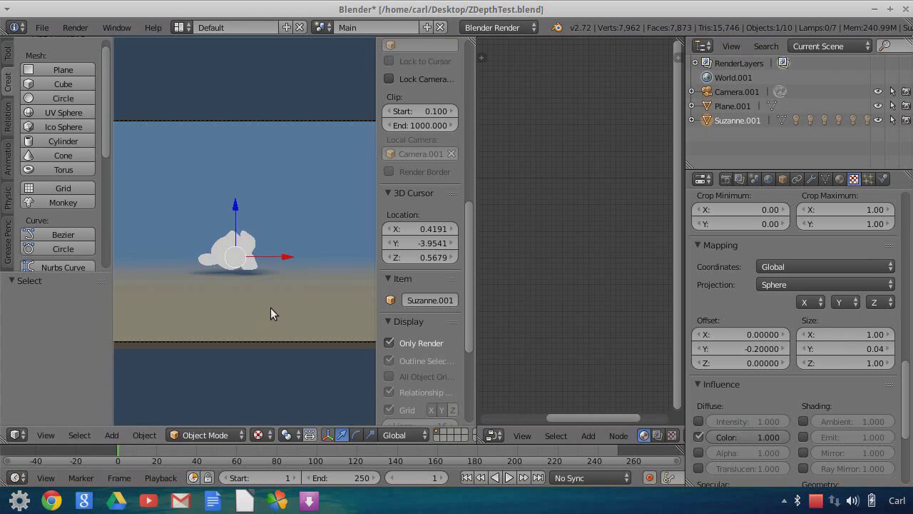
pyautogui.scroll(-1, 278, 298)
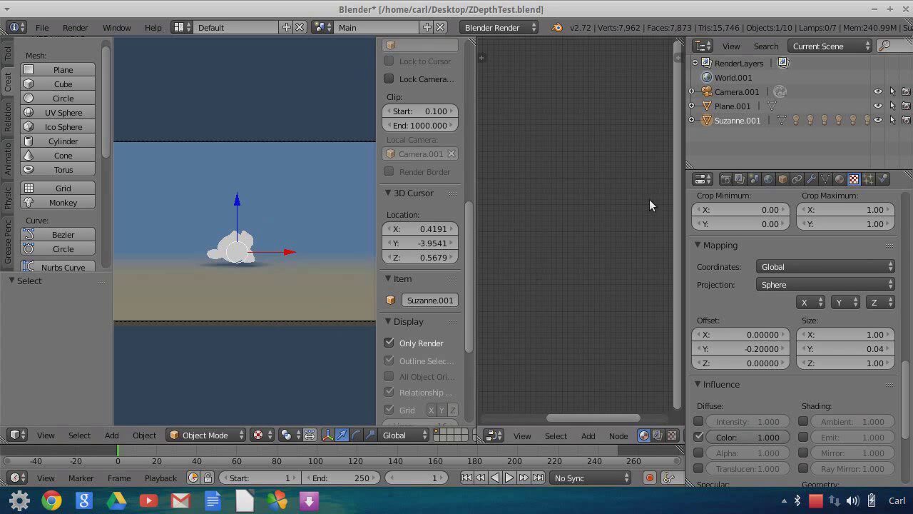
pyautogui.click(840, 178)
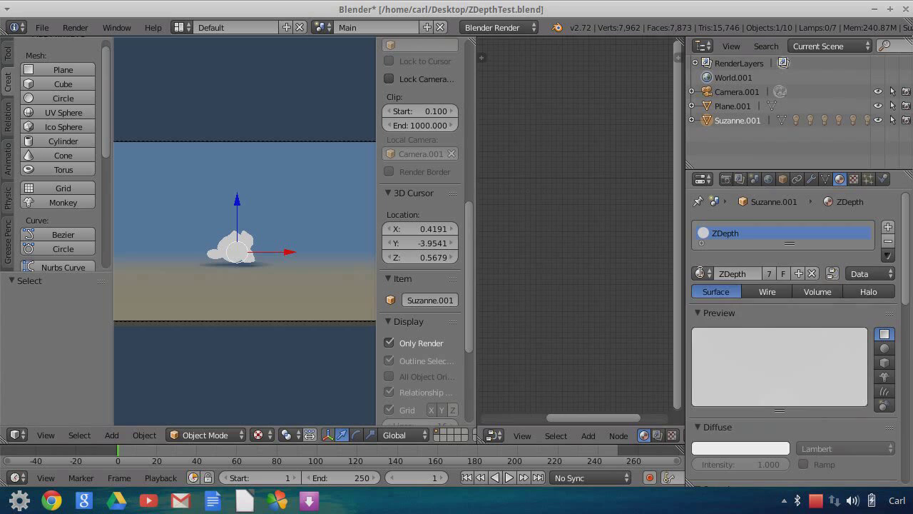
# Apply the Clay.001 material to Suzanne again.
pyautogui.click(702, 274)
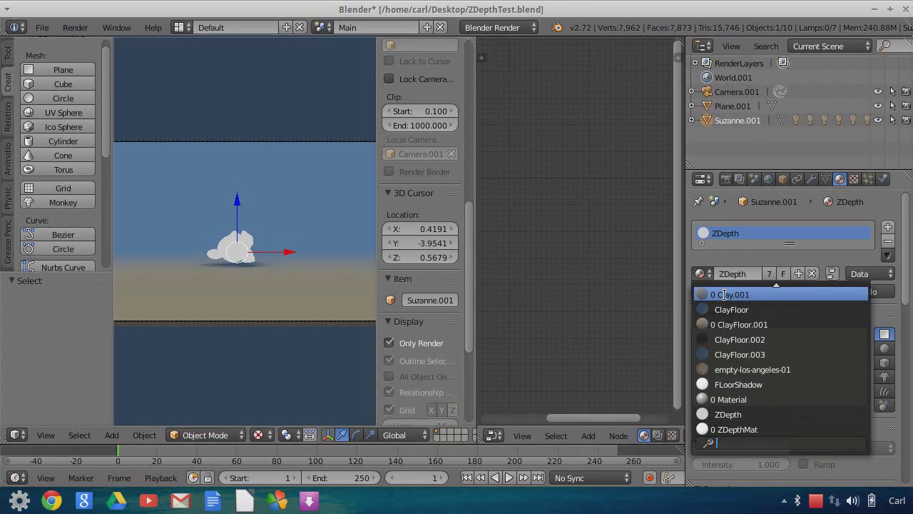
pyautogui.press('Return')
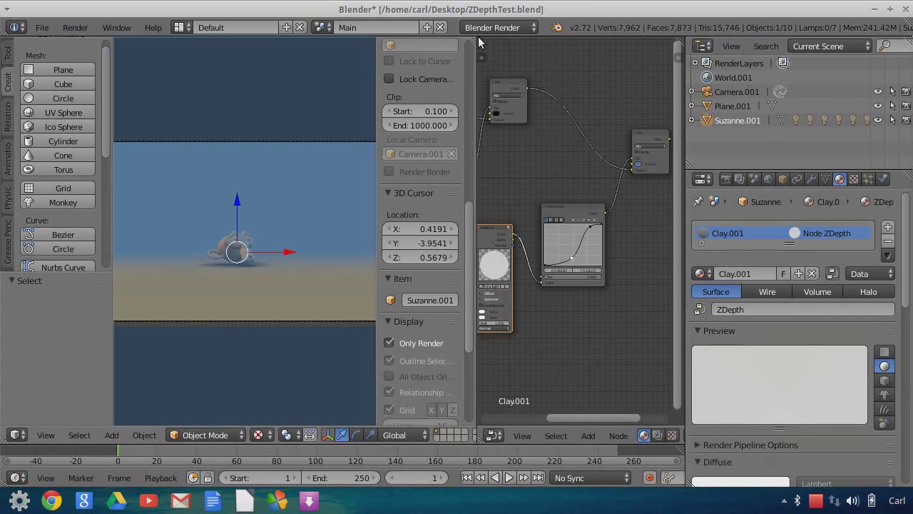
pyautogui.scroll(10, 442, 244)
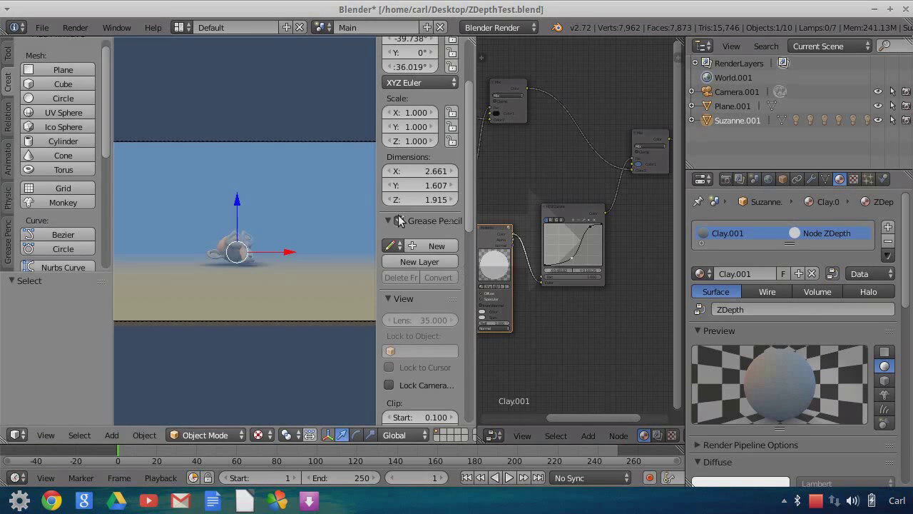
# Move Suzanne along global Y to -8.004, closer to the camera.
pyautogui.click(399, 221)
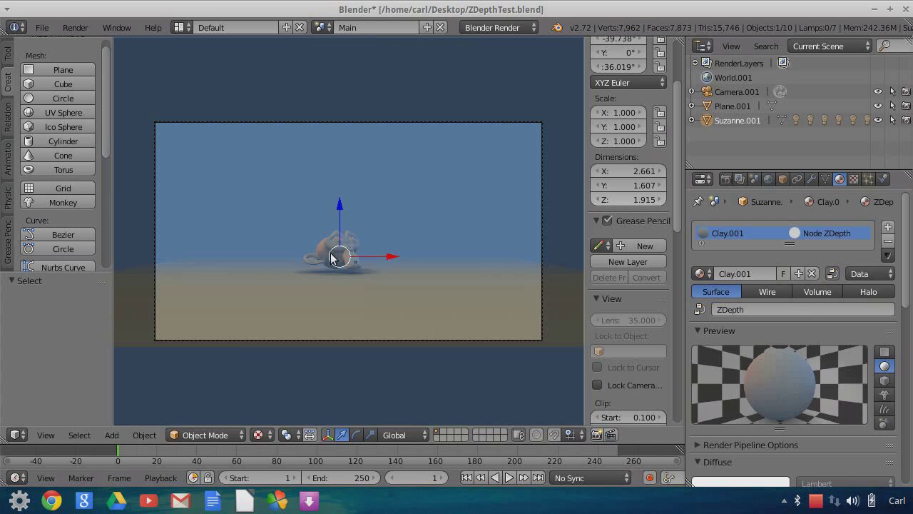
pyautogui.press('g')
pyautogui.press('y')
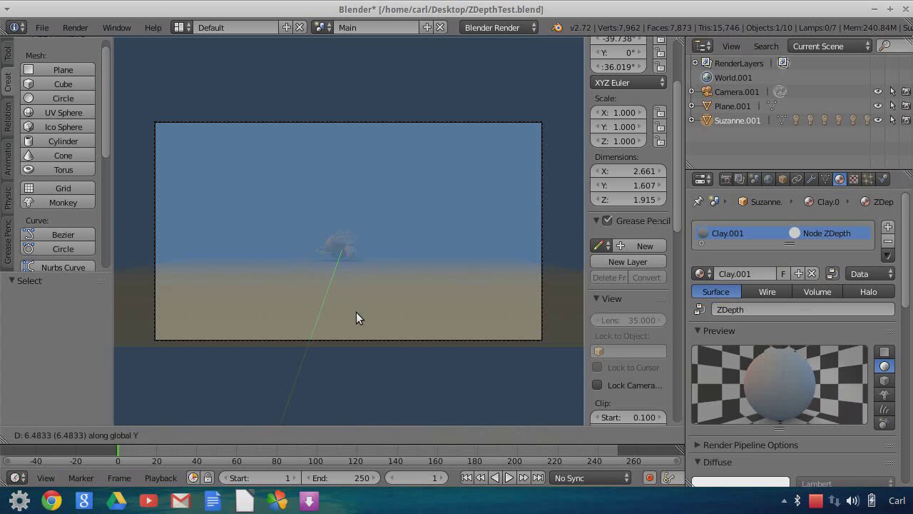
pyautogui.moveTo(356, 232)
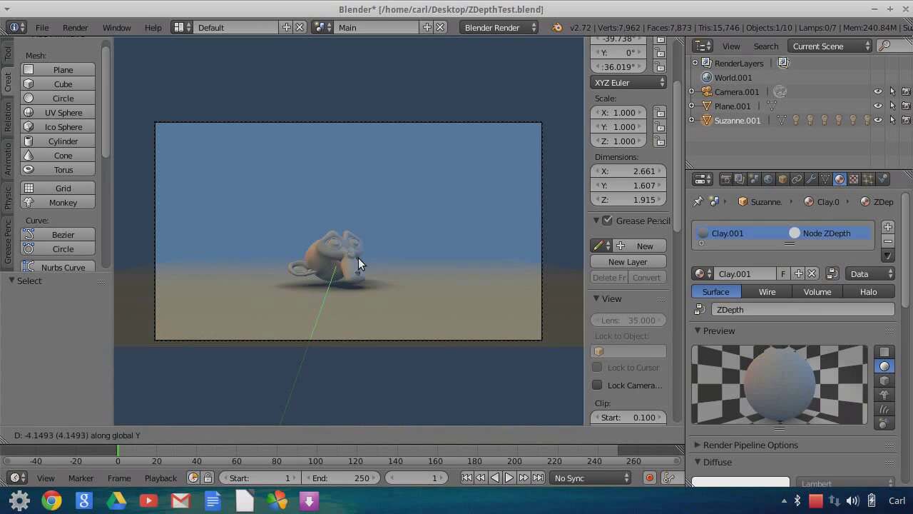
pyautogui.click(367, 250)
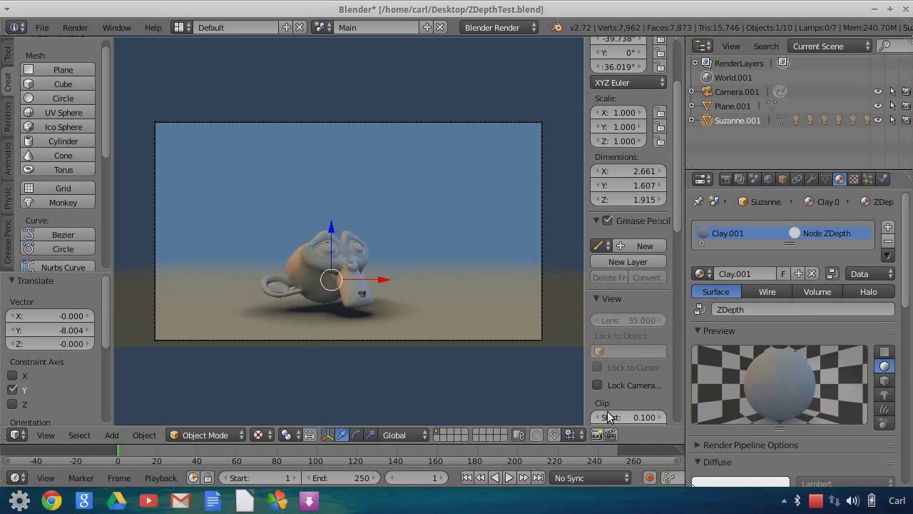
# Render the viewport to show clay Suzanne sharp and unfaded in the foreground.
pyautogui.click(596, 433)
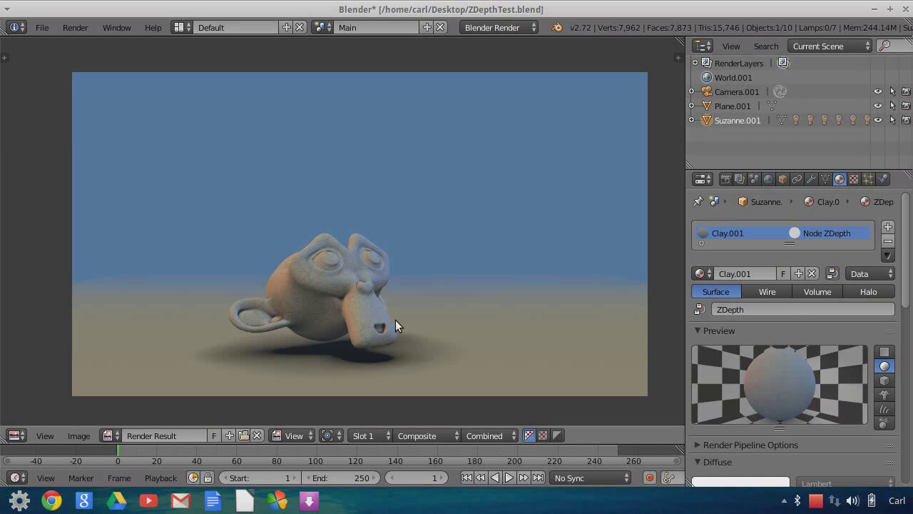
pyautogui.scroll(2, 421, 371)
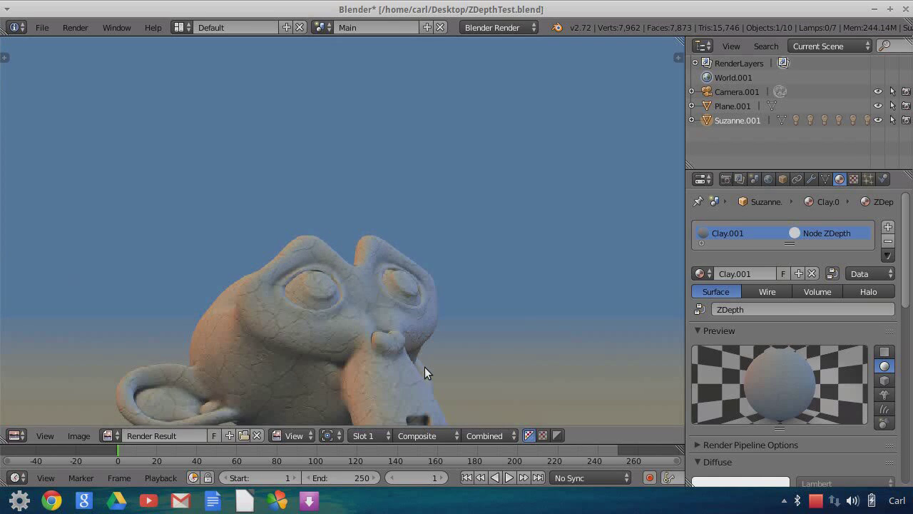
pyautogui.scroll(-2, 435, 364)
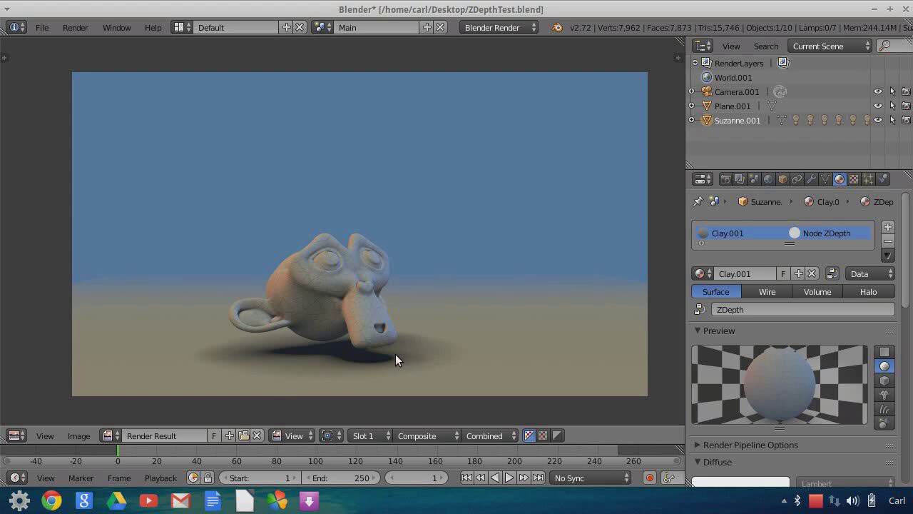
# Switch the Image Editor area back to the 3D View showing Suzanne.
pyautogui.click(20, 435)
pyautogui.click(34, 418)
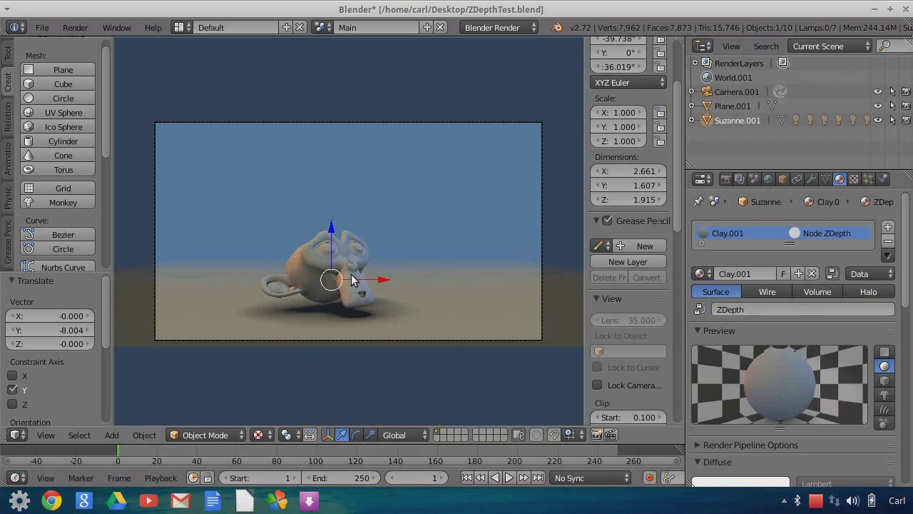
# Switch to the scene named Scene and fit the camera view to the viewport.
pyautogui.click(322, 28)
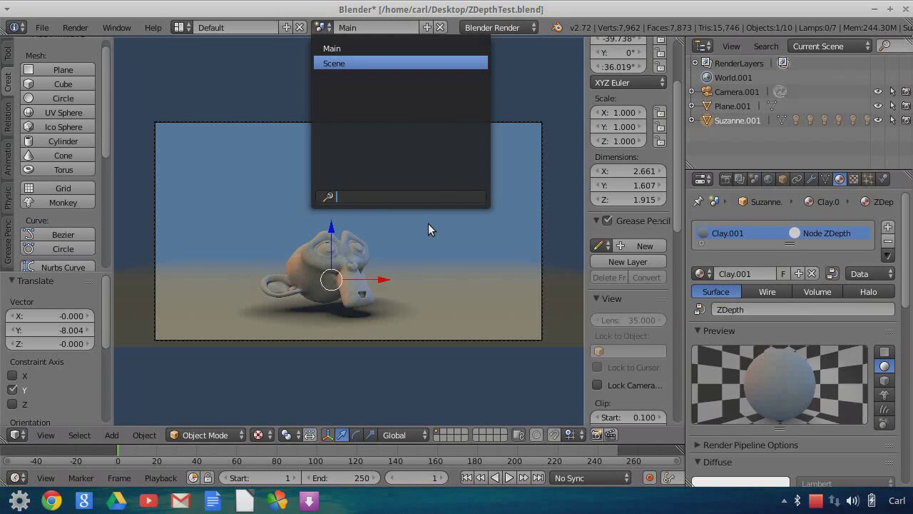
pyautogui.press('Return')
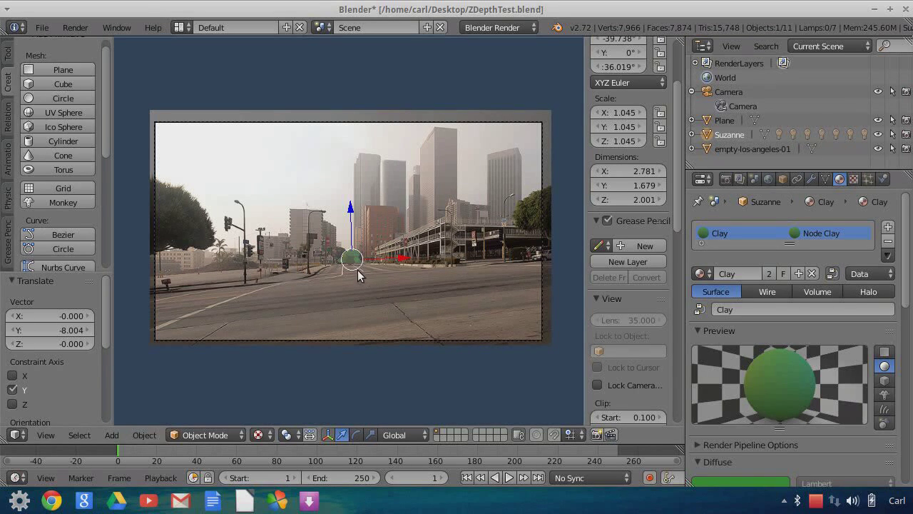
pyautogui.press('Home')
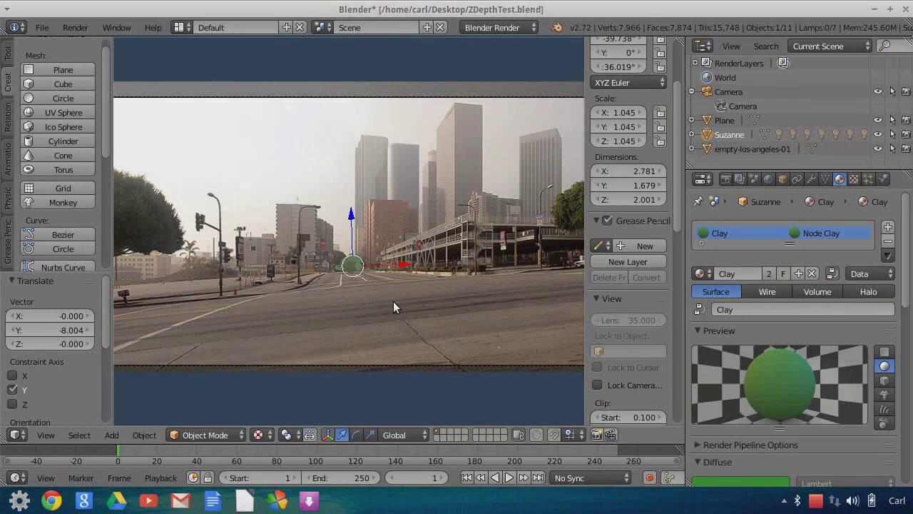
# Move Suzanne along global Y to -31.95 on the road.
pyautogui.press('g')
pyautogui.press('y')
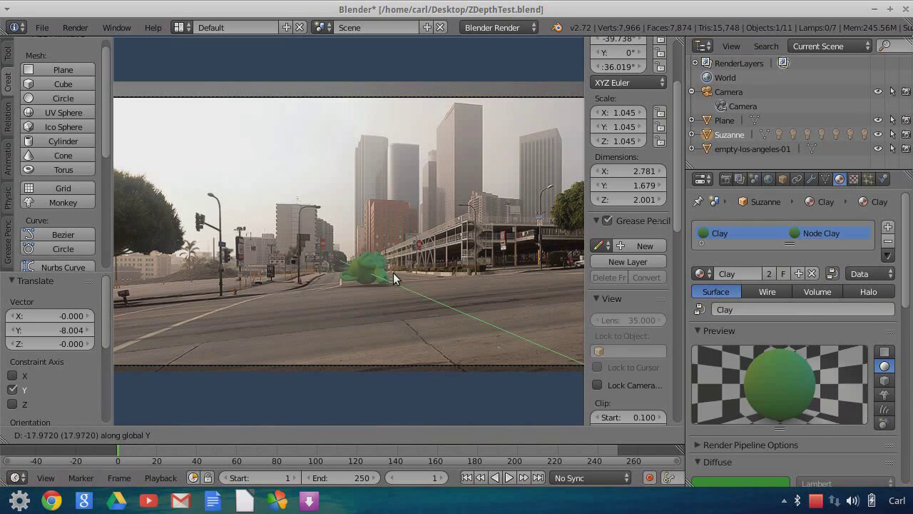
pyautogui.write('-31.95')
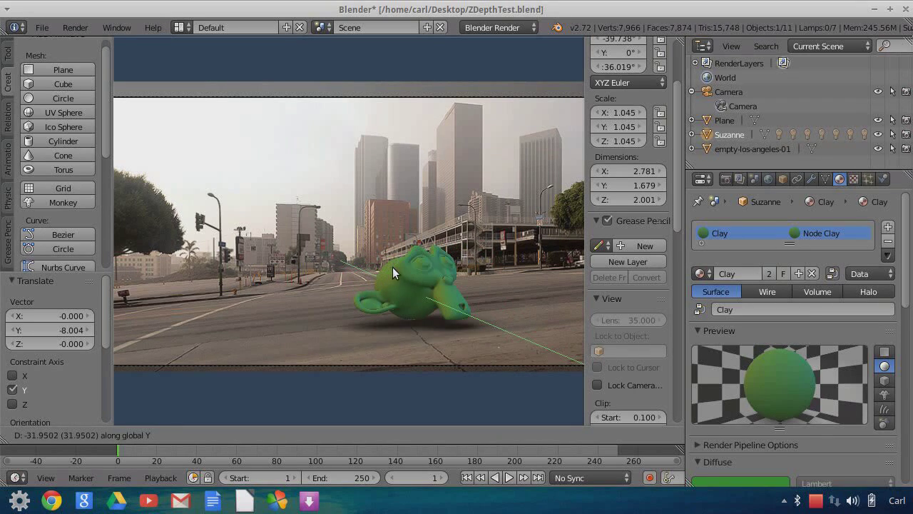
pyautogui.press('Return')
pyautogui.scroll(-1, 437, 332)
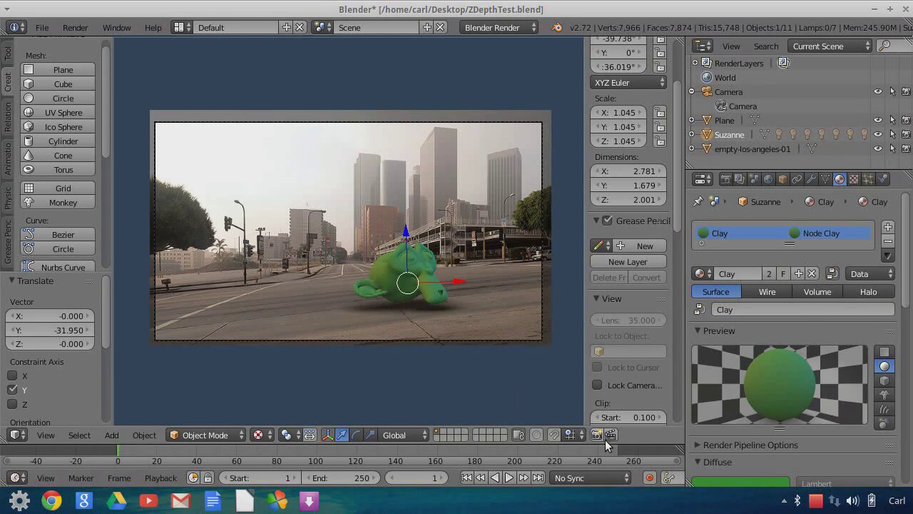
# Render Suzanne at Y -31.95 with F12, then return to the 3D View.
pyautogui.press('F12')
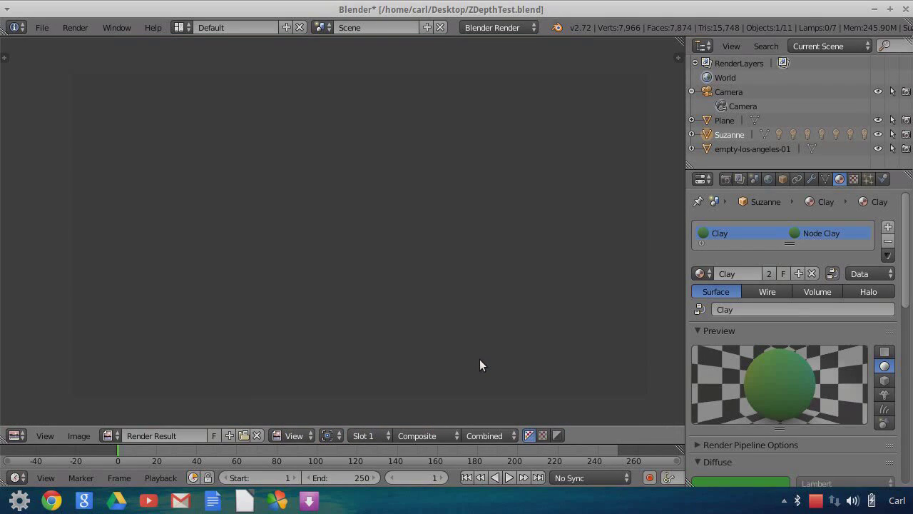
pyautogui.scroll(1, 457, 348)
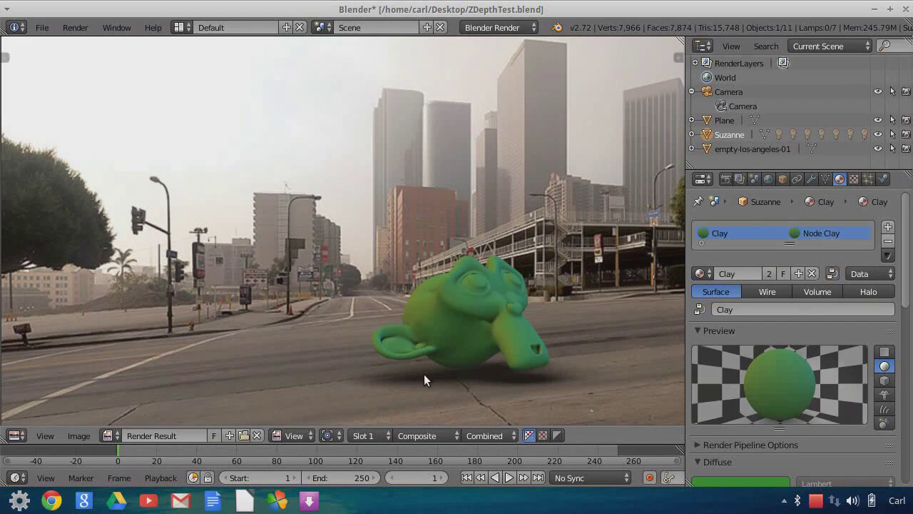
pyautogui.scroll(-1, 443, 330)
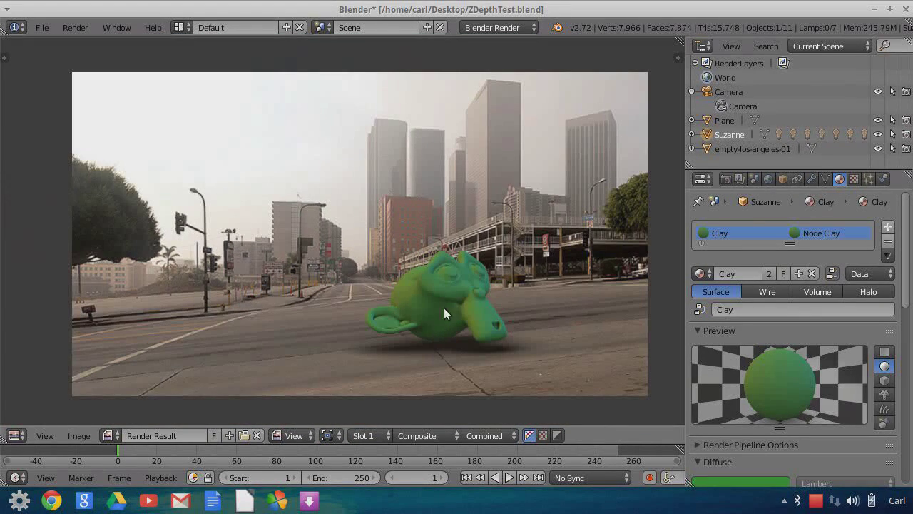
pyautogui.click(21, 436)
pyautogui.click(35, 415)
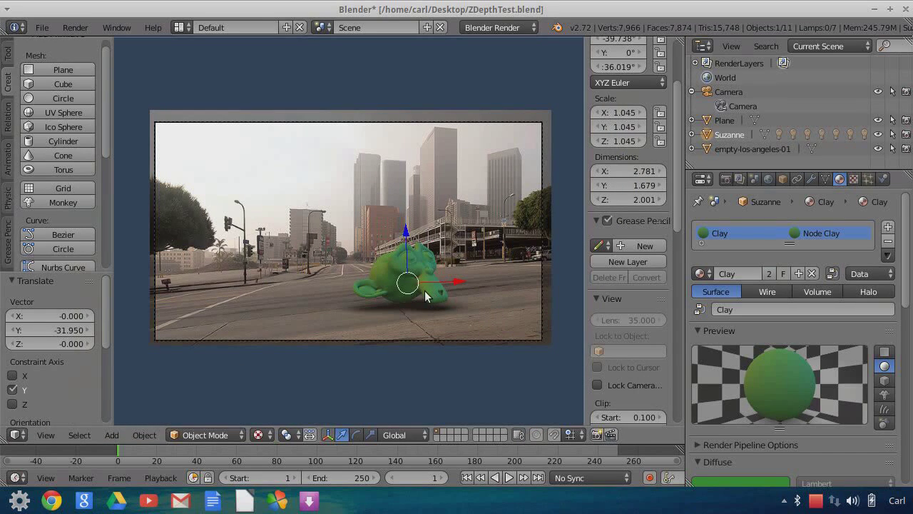
# Move Suzanne far down the road to Y 19.87, render, and return to 3D View.
pyautogui.press('g')
pyautogui.press('y')
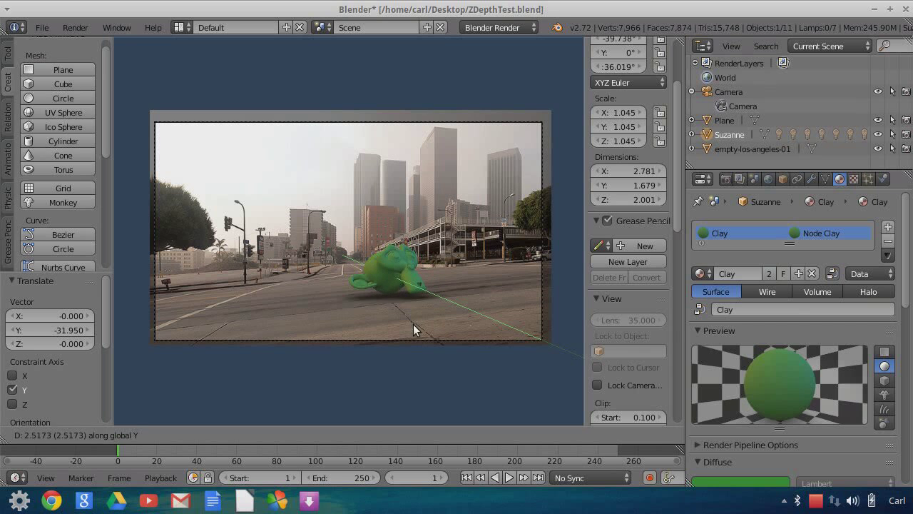
pyautogui.click(404, 375)
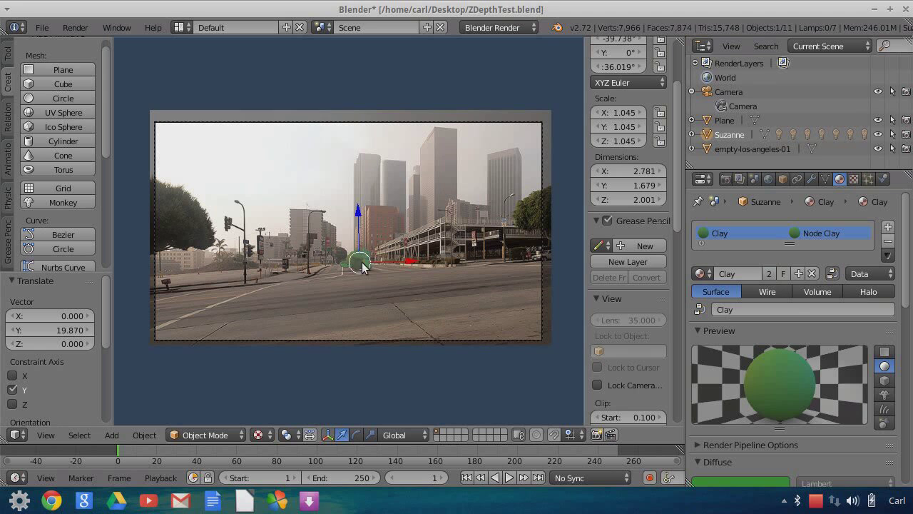
pyautogui.click(598, 435)
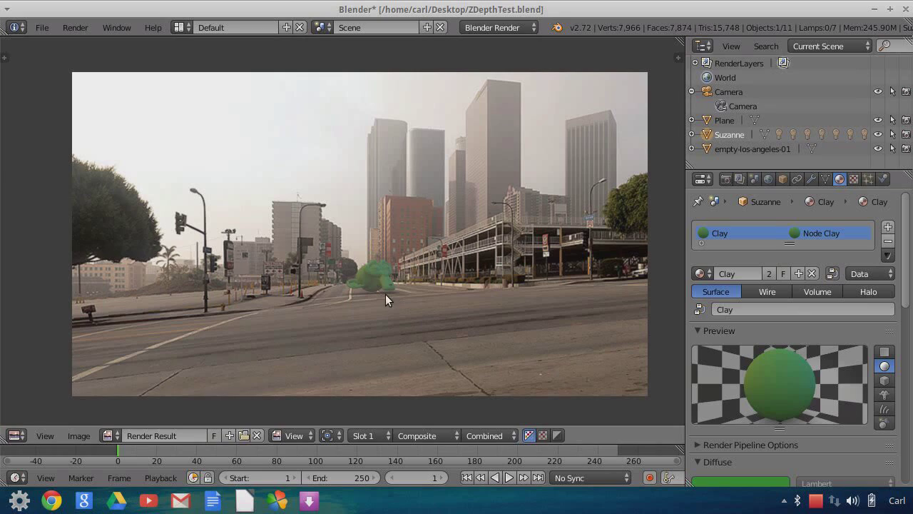
pyautogui.click(17, 435)
pyautogui.click(33, 419)
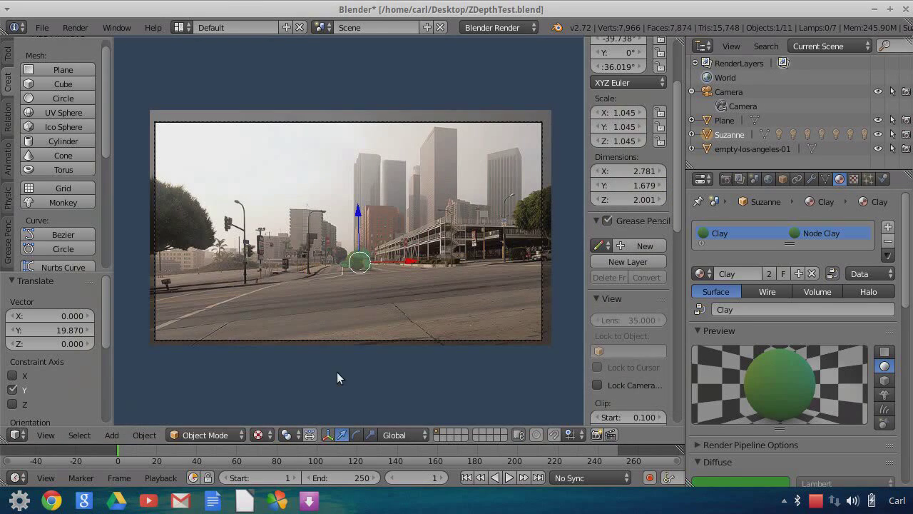
# Look through the scene camera and move Suzanne along Y to 9.85.
pyautogui.scroll(3, 371, 323)
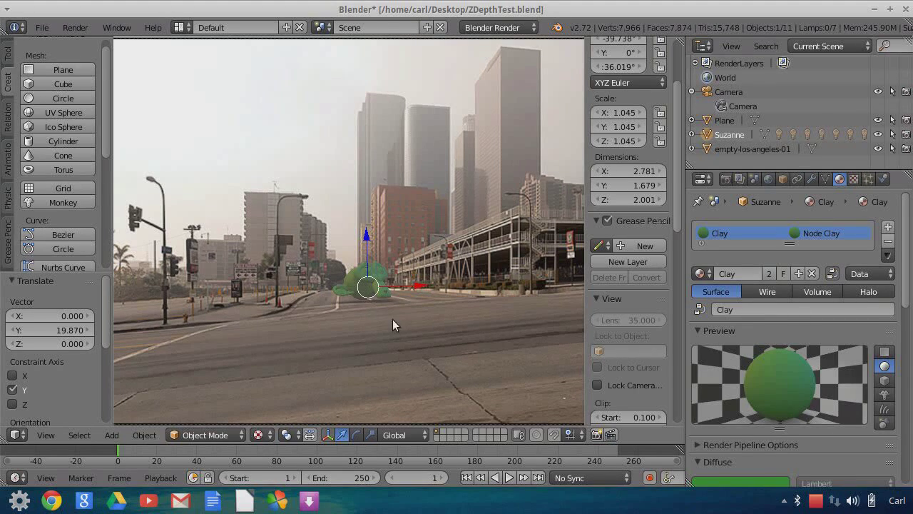
pyautogui.press('KP_0')
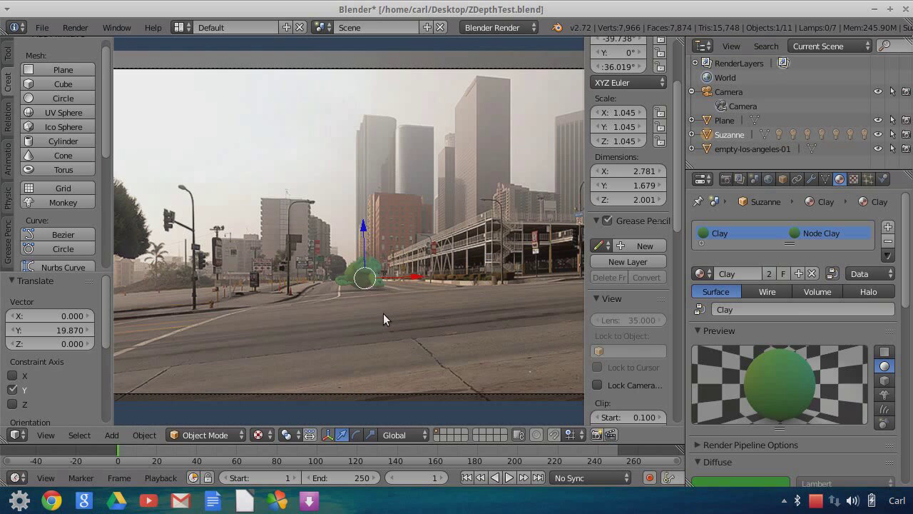
pyautogui.scroll(-1, 382, 319)
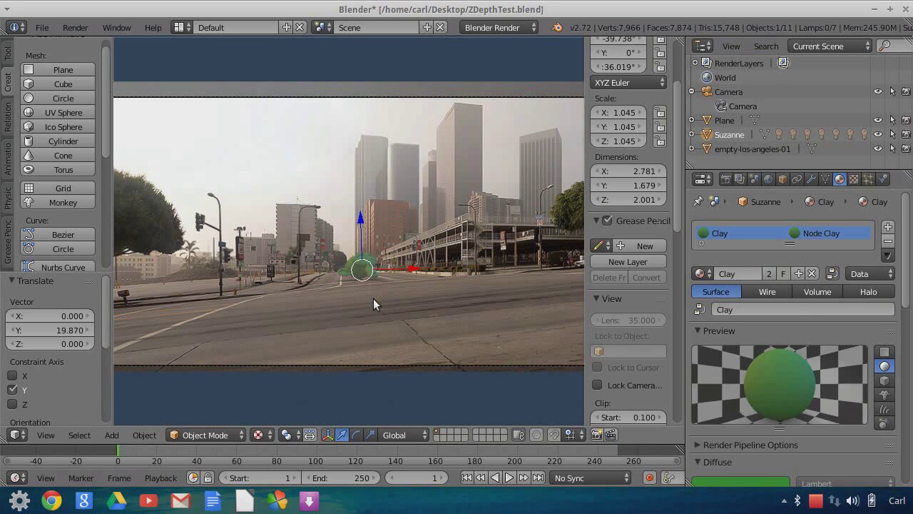
pyautogui.press('g')
pyautogui.press('y')
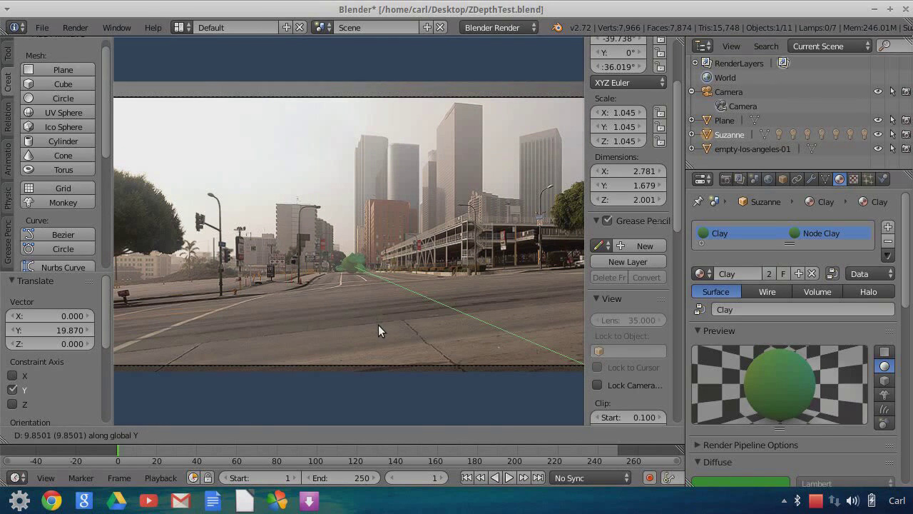
pyautogui.click(378, 325)
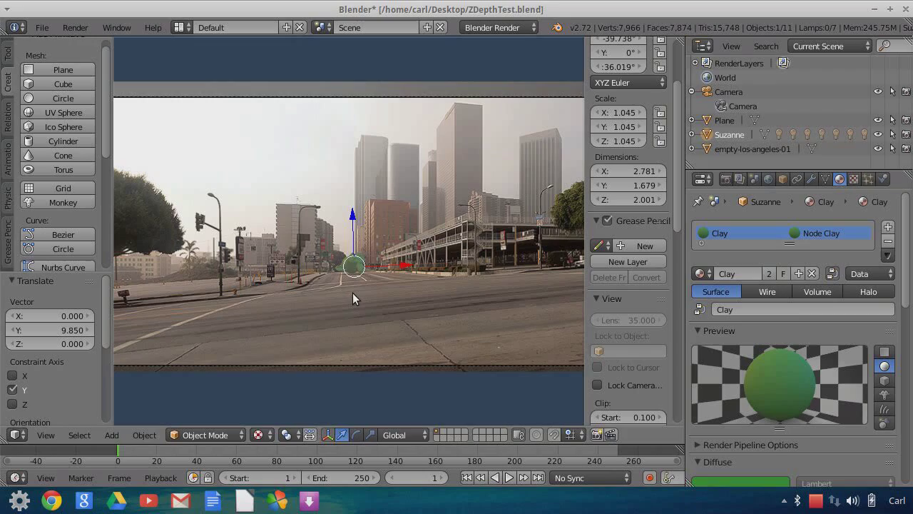
# Move Suzanne back to Y 15.279, then close to the camera at Y -46.663.
pyautogui.press('g')
pyautogui.press('y')
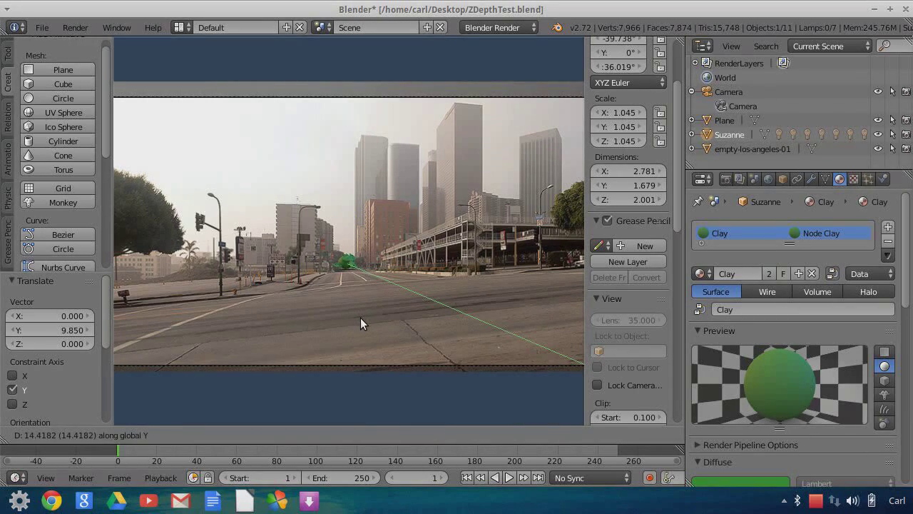
pyautogui.click(360, 318)
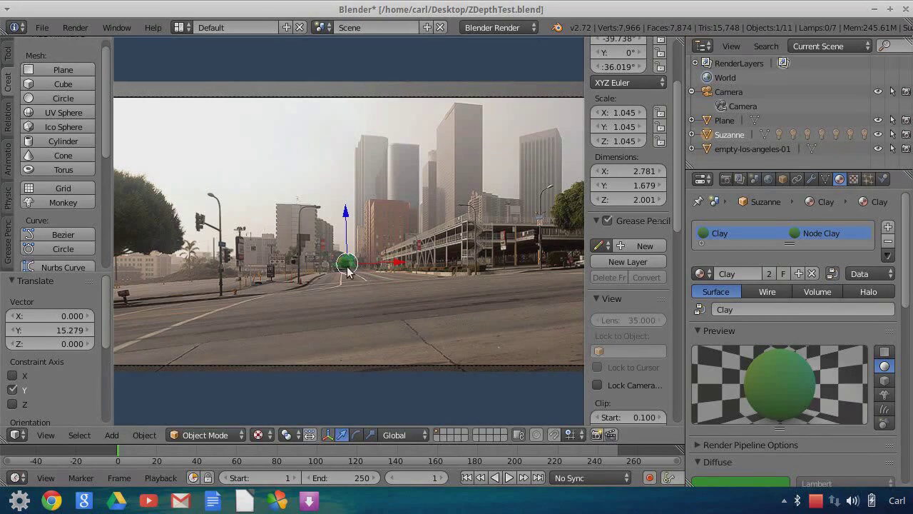
pyautogui.scroll(2, 349, 291)
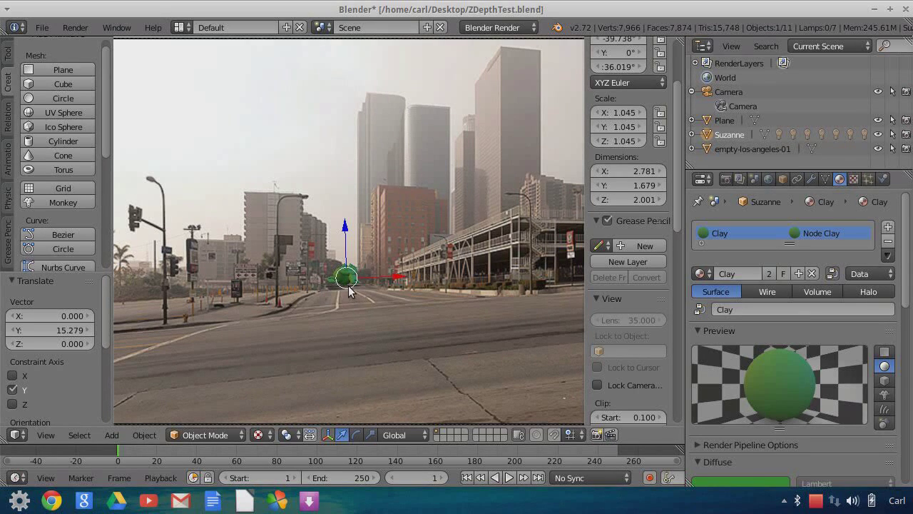
pyautogui.press('g')
pyautogui.press('y')
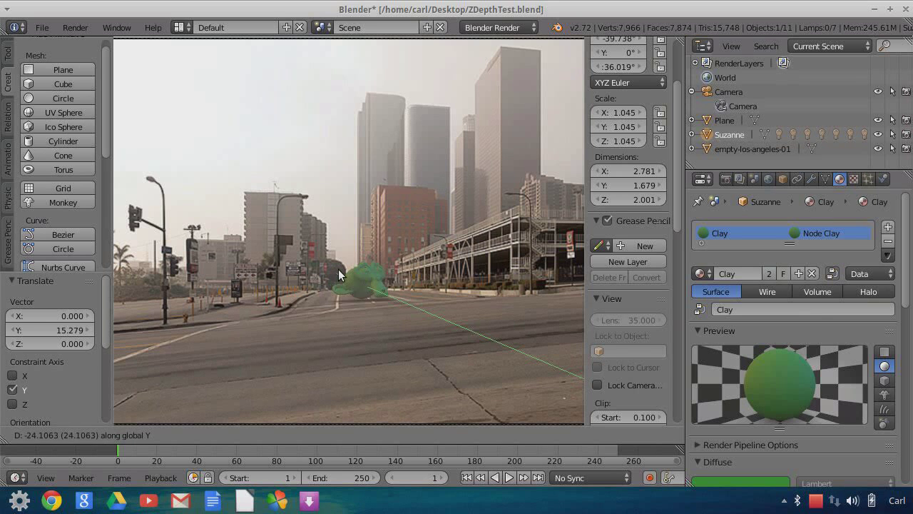
pyautogui.click(350, 261)
pyautogui.press('Home')
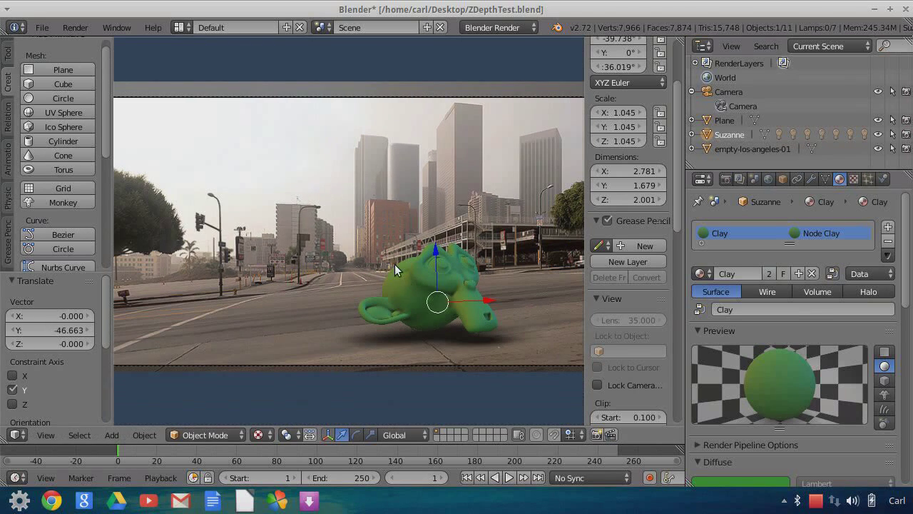
pyautogui.scroll(-2, 373, 296)
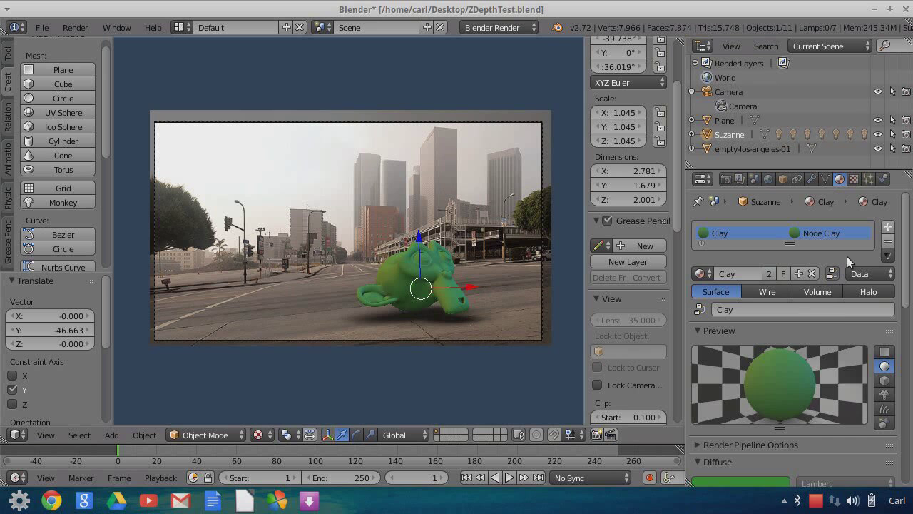
pyautogui.scroll(-1, 819, 376)
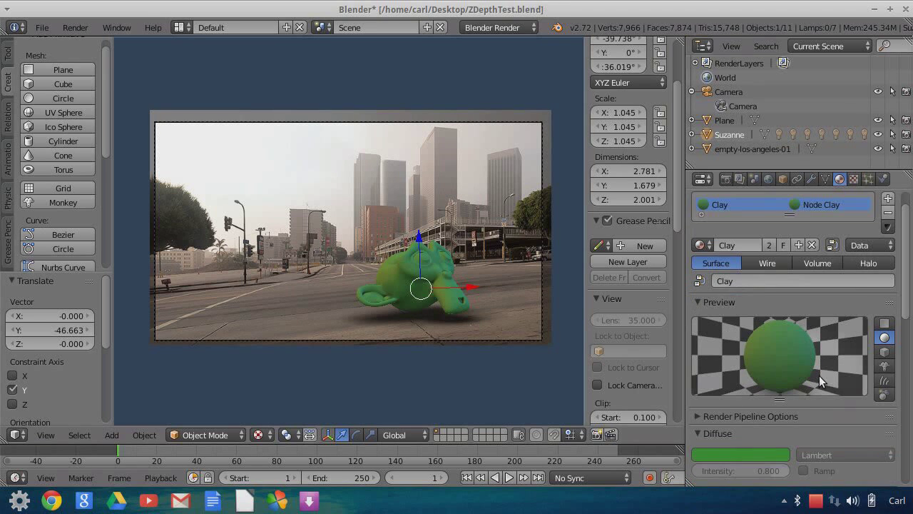
pyautogui.scroll(1, 844, 328)
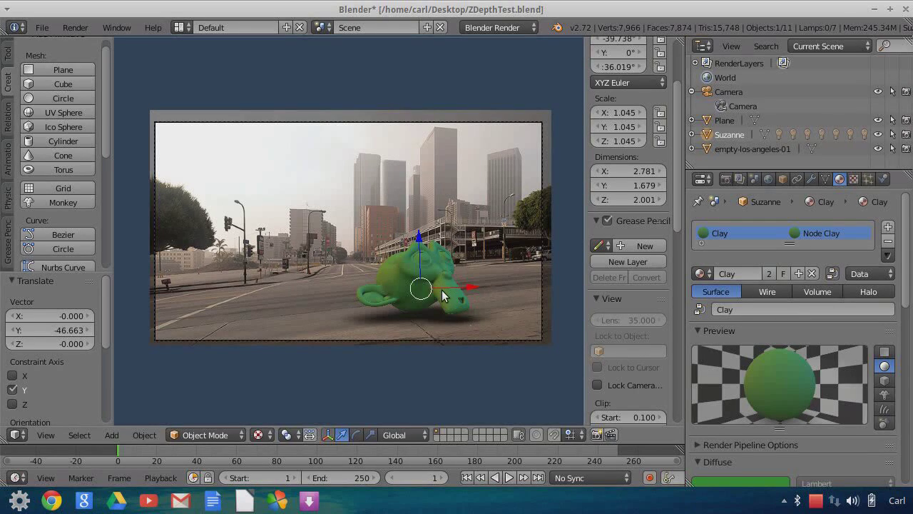
# Move Suzanne back along global Y to 3.133, mid-distance on the street.
pyautogui.press('g')
pyautogui.press('y')
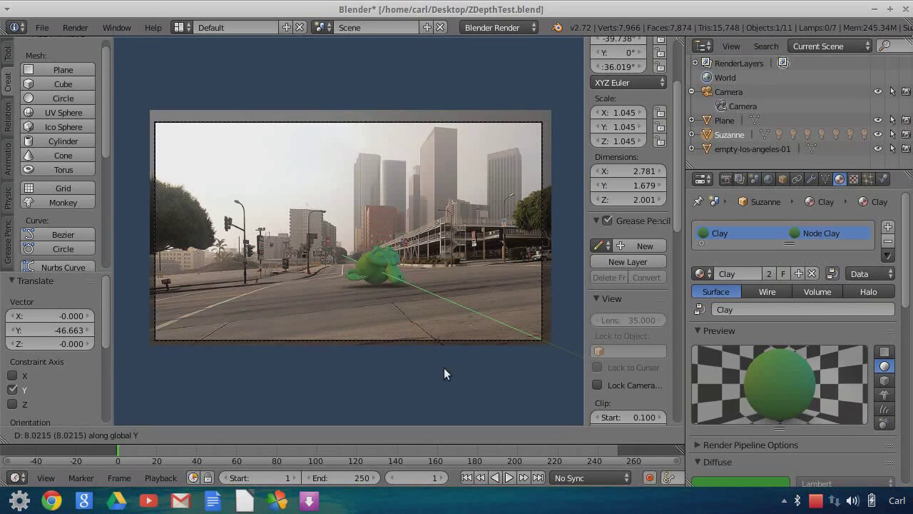
pyautogui.click(427, 324)
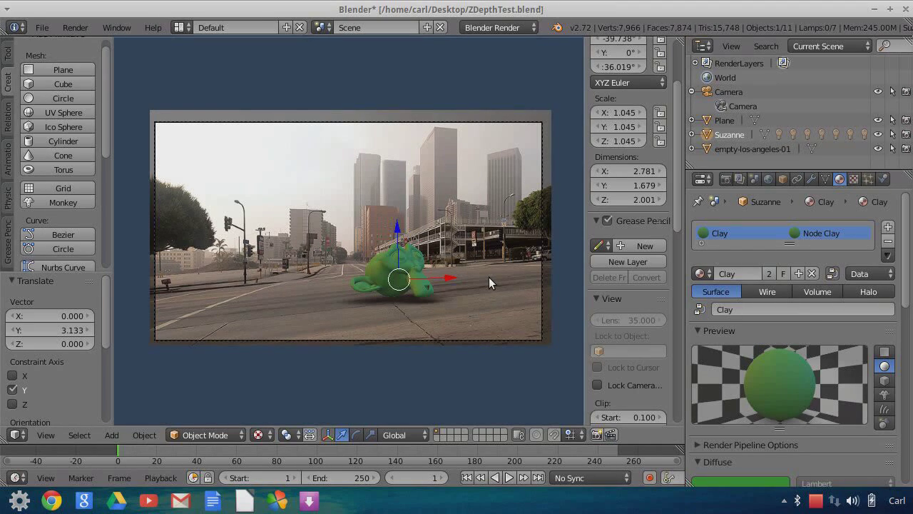
pyautogui.scroll(2, 489, 279)
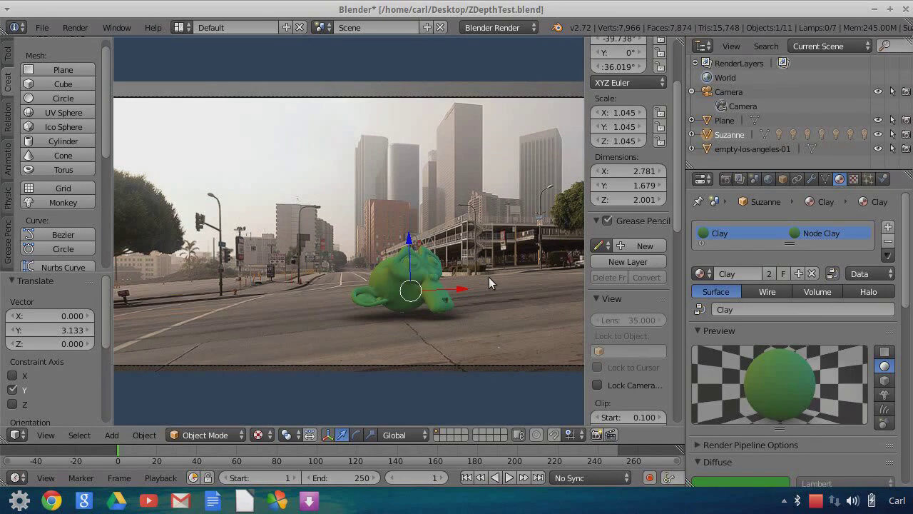